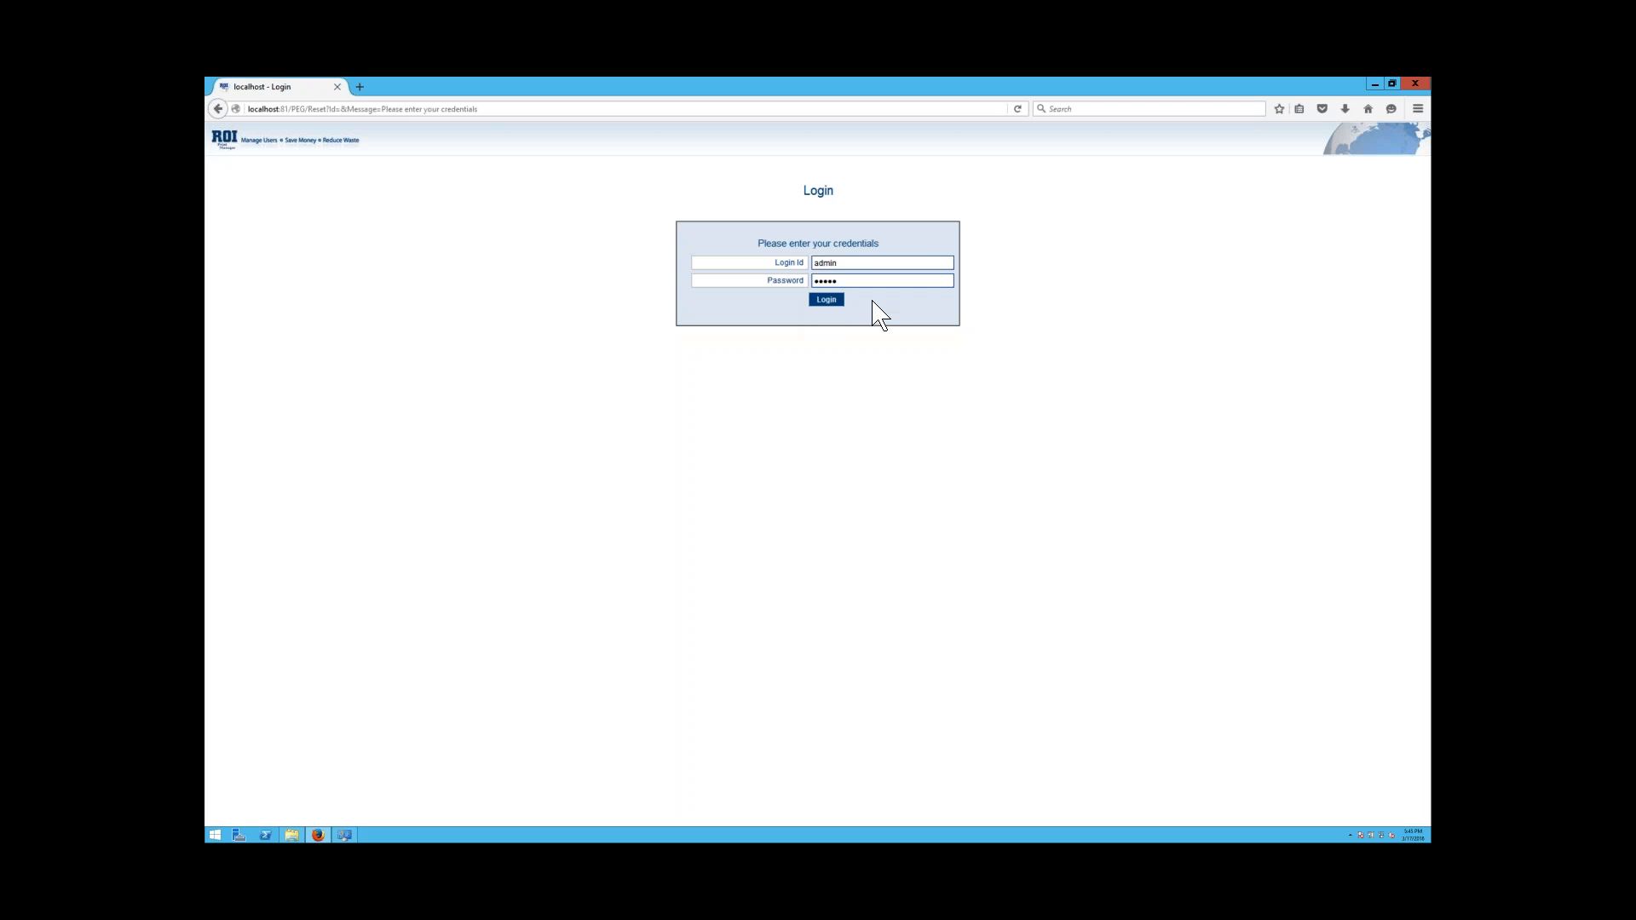
Log in to the ROI Print Manager administration site as admin.
click(817, 302)
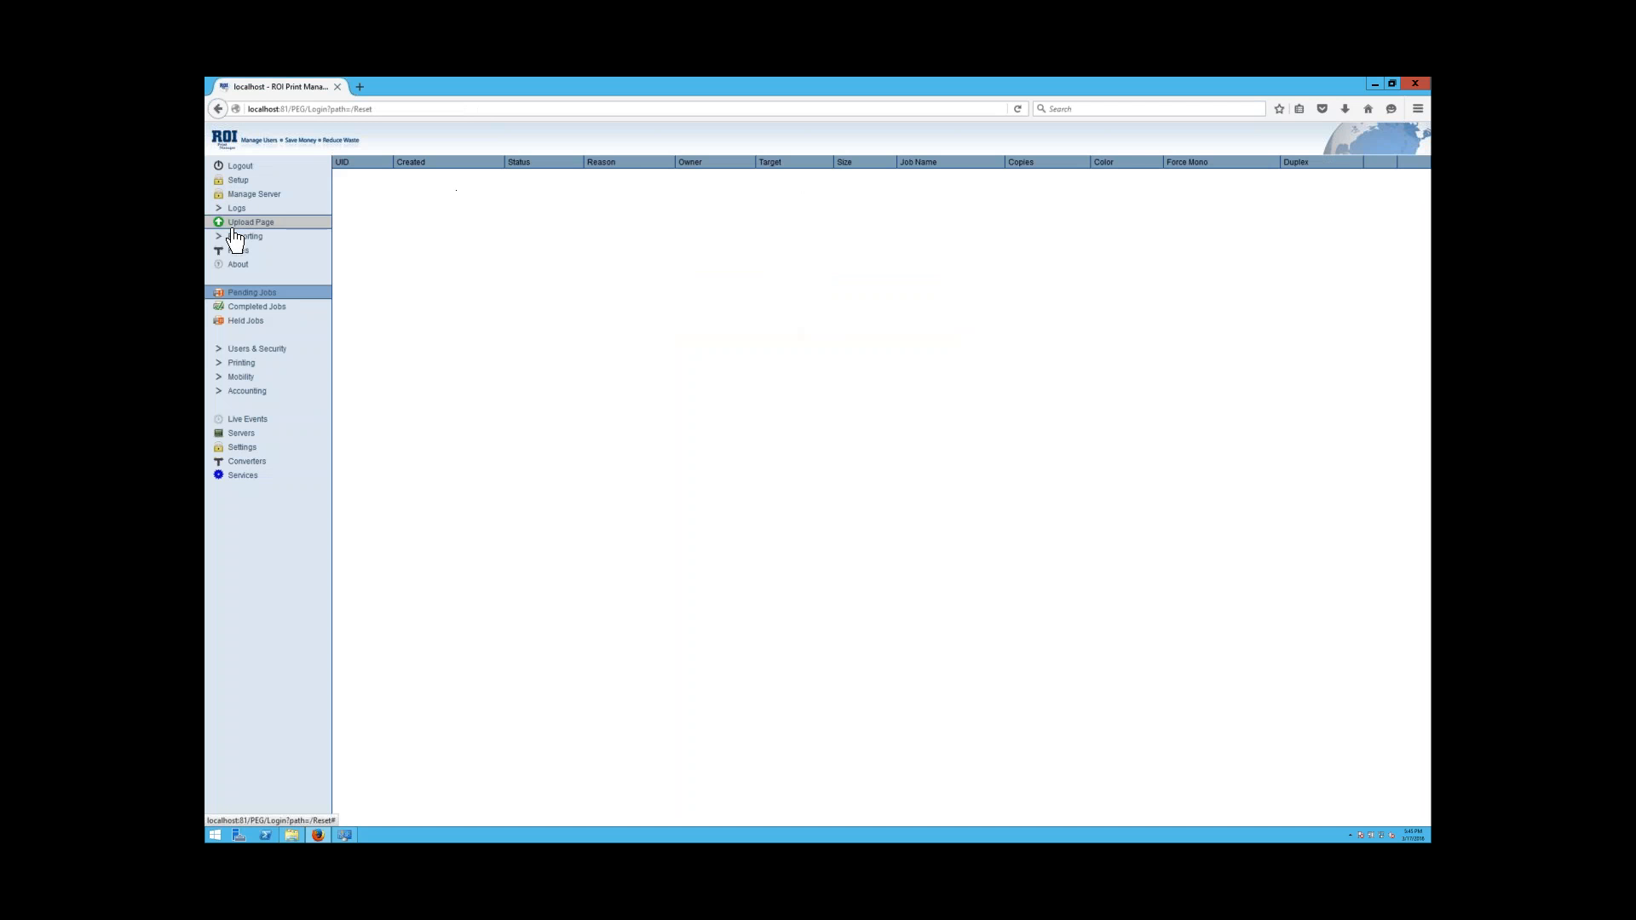
Open LDAP integration from the Users & Security menu section.
click(221, 362)
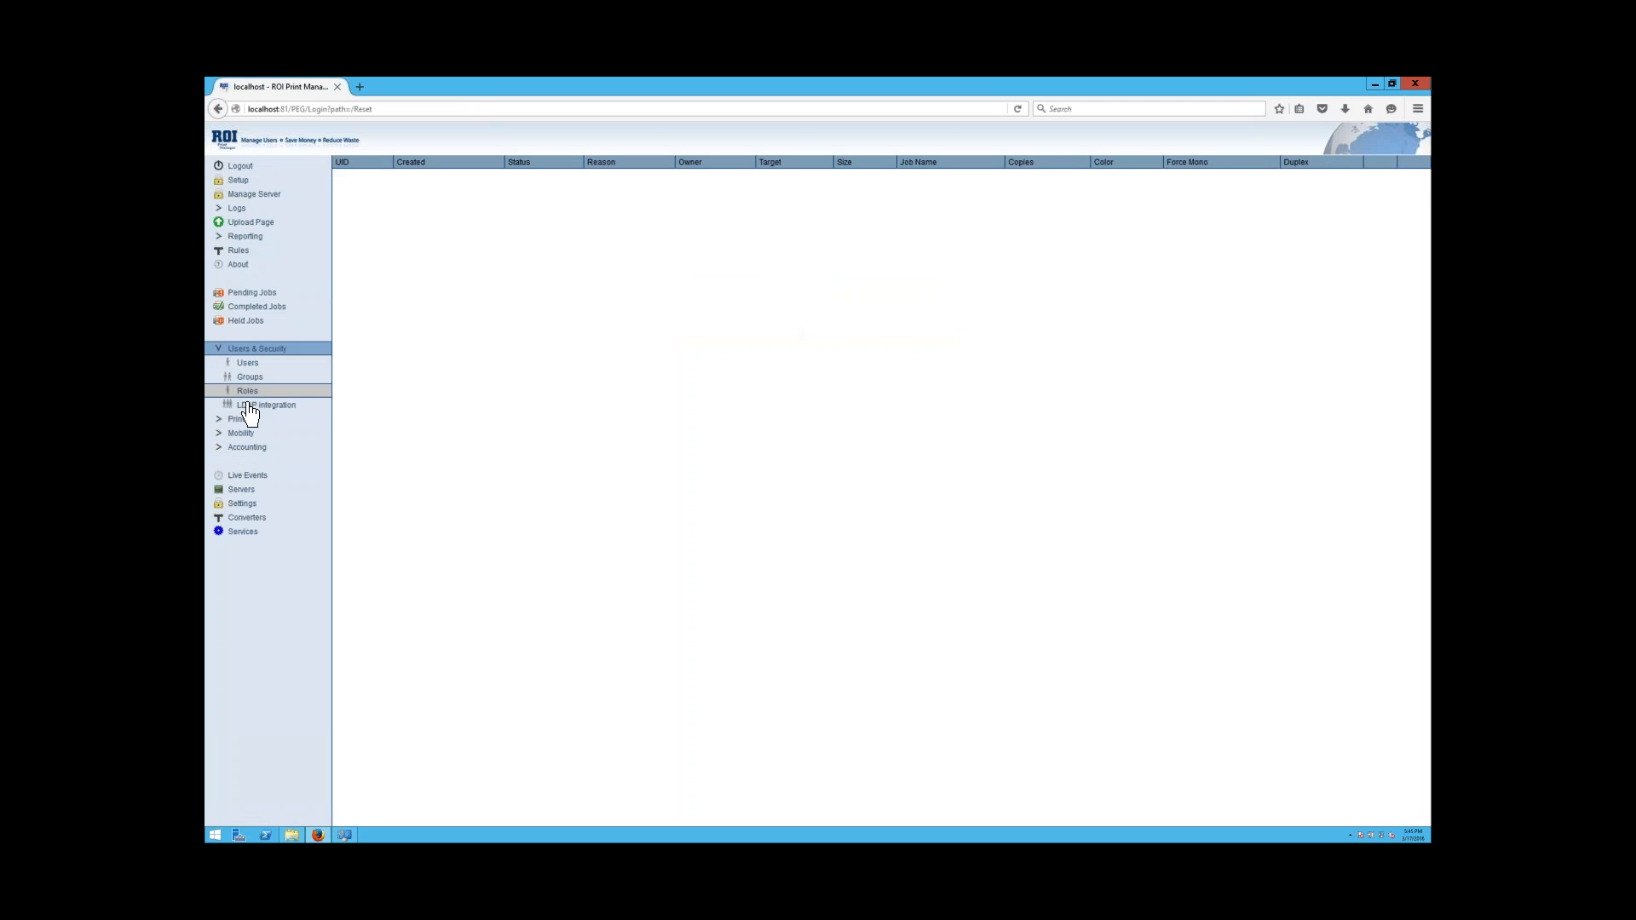
click(290, 408)
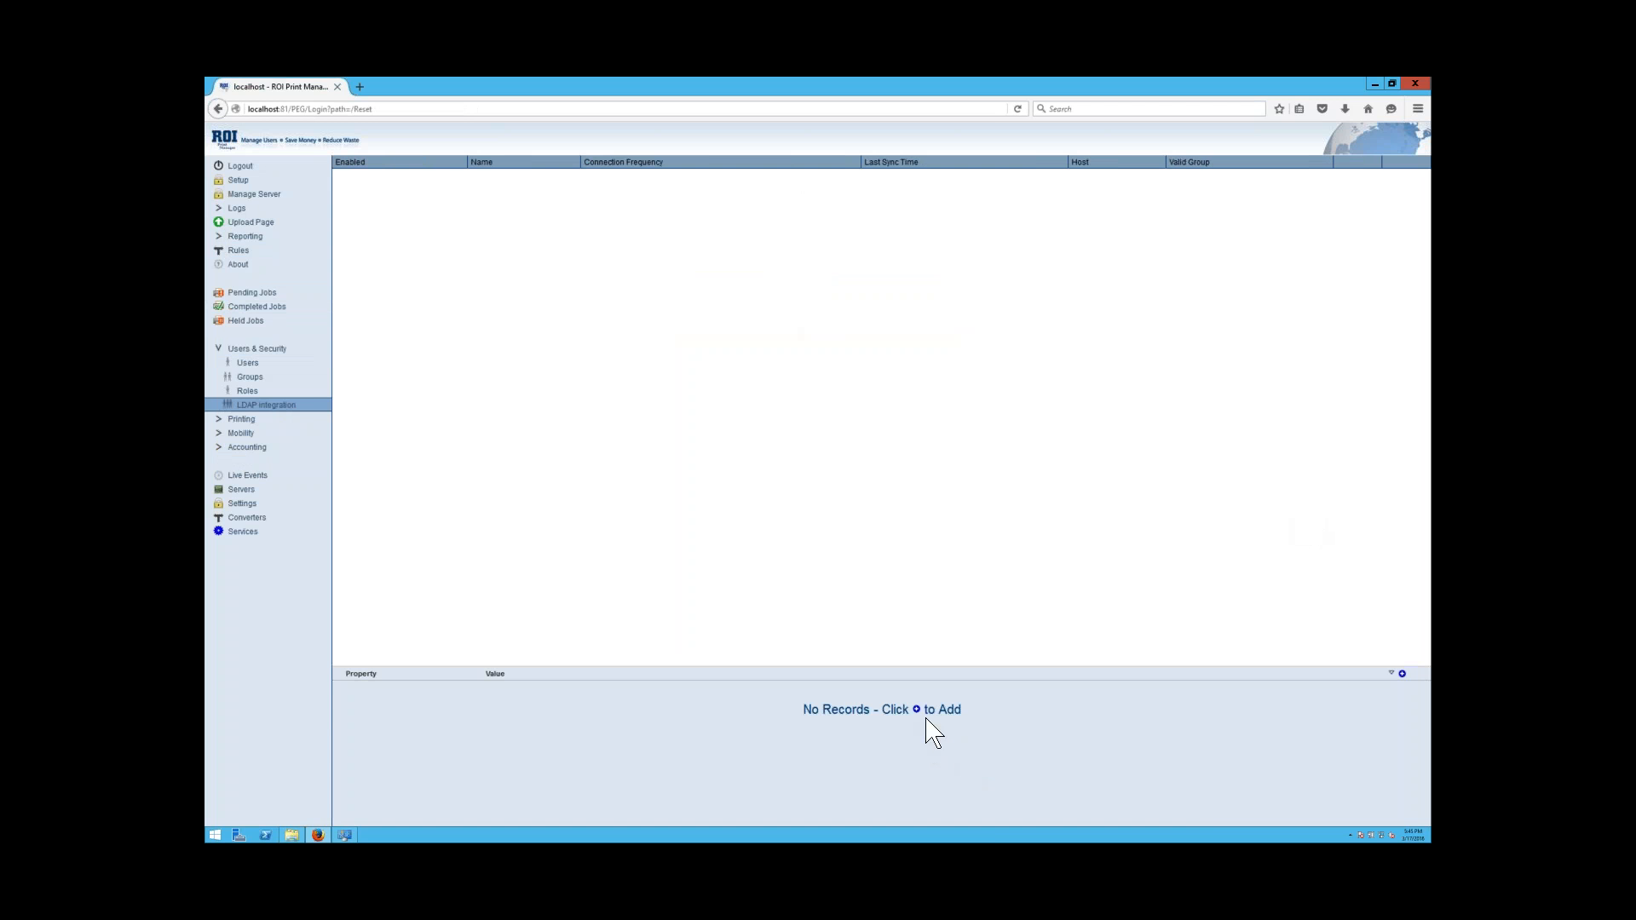
Add a new LDAP integration named 'AD Domain'.
click(1402, 674)
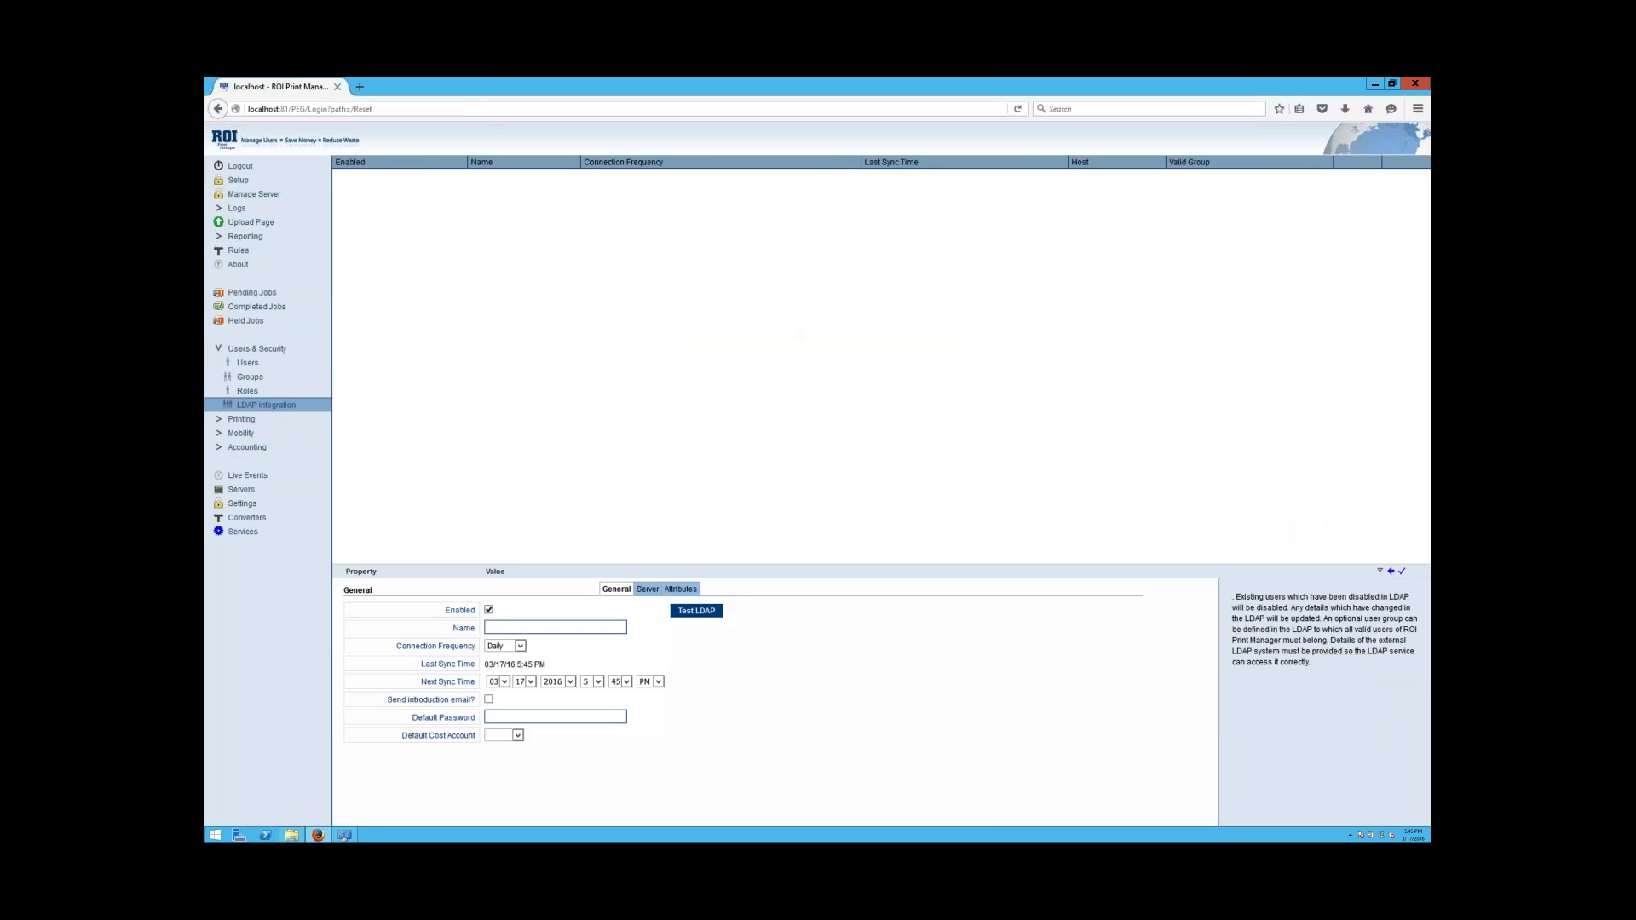
click(518, 628)
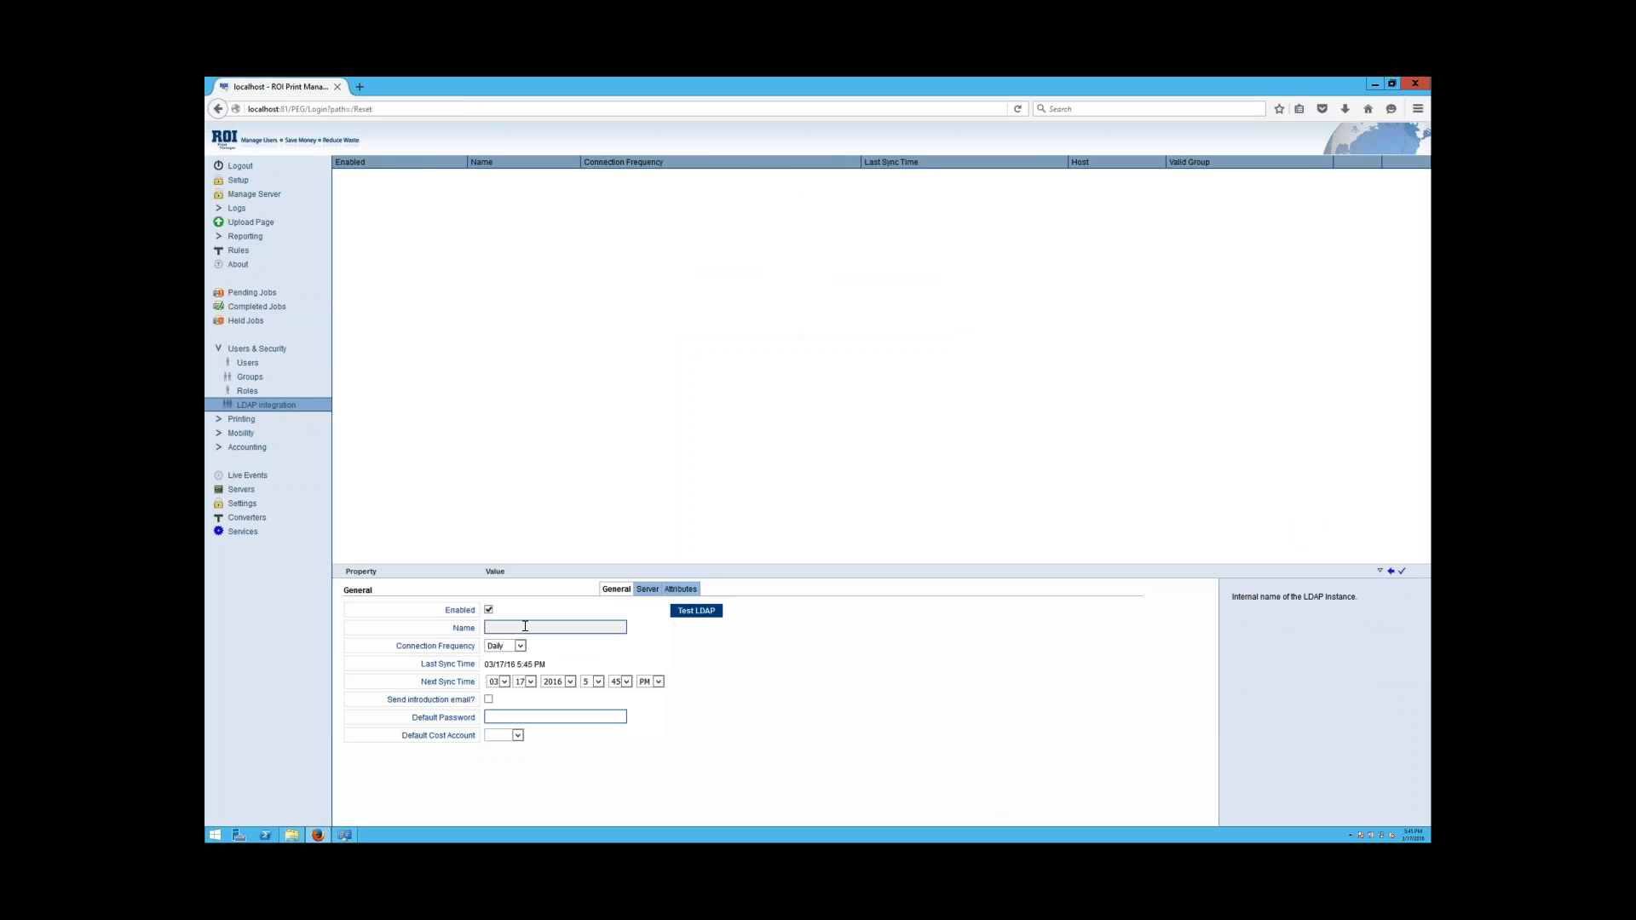
text(AD)
key(Down)
key(Return)
Keep connection frequency at Daily and set the default cost account to Default.
mouse_move(521, 648)
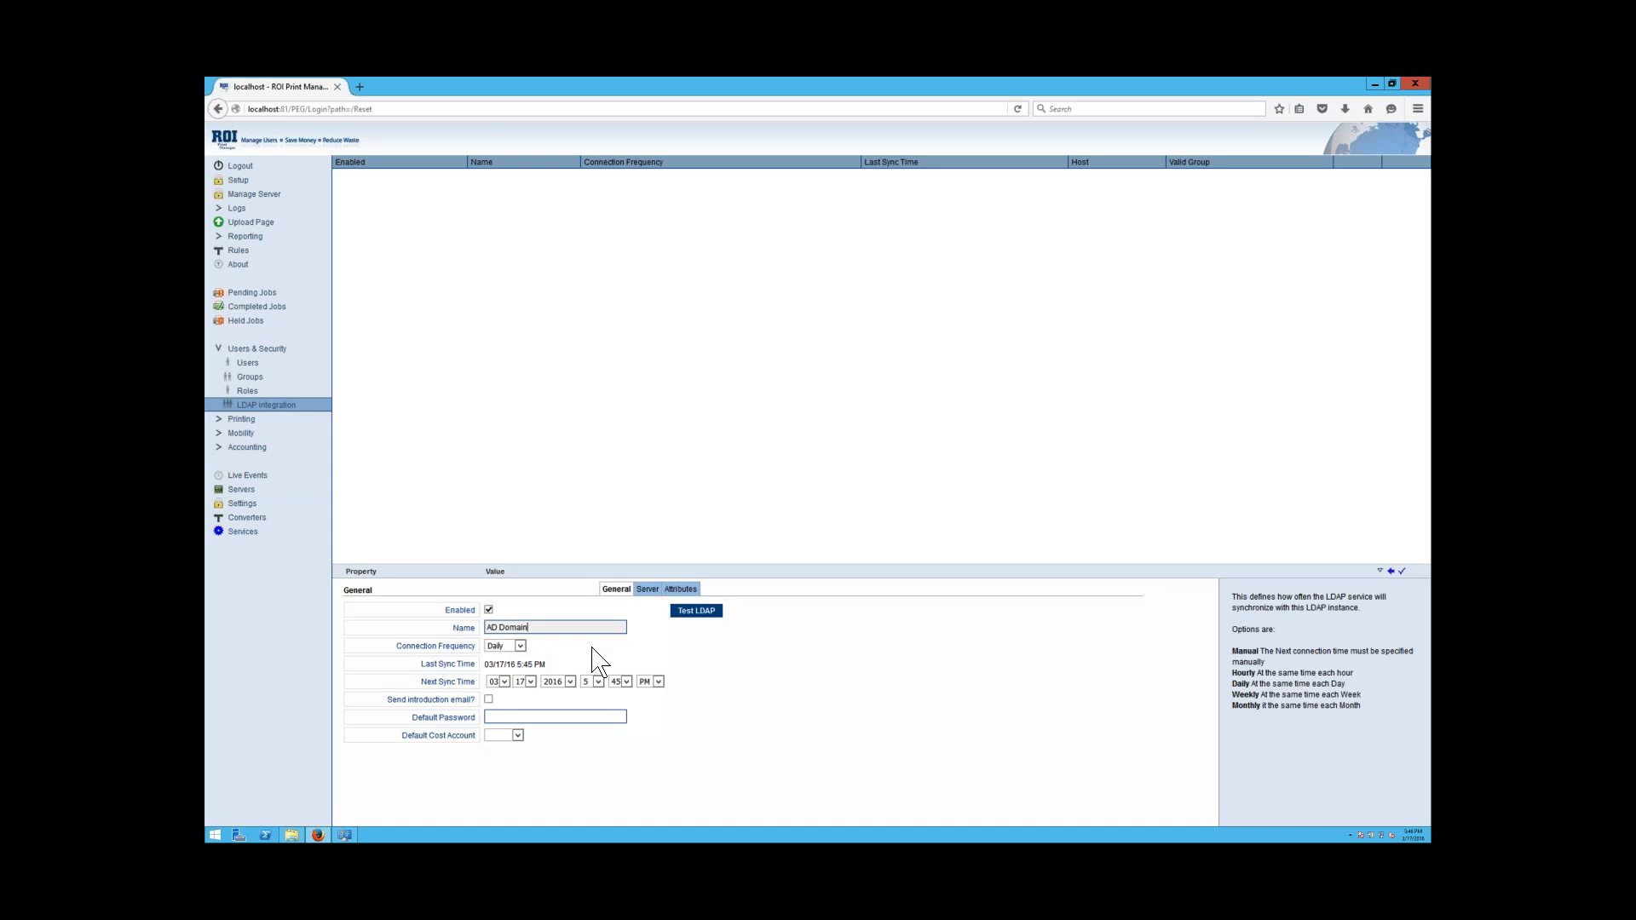
click(520, 647)
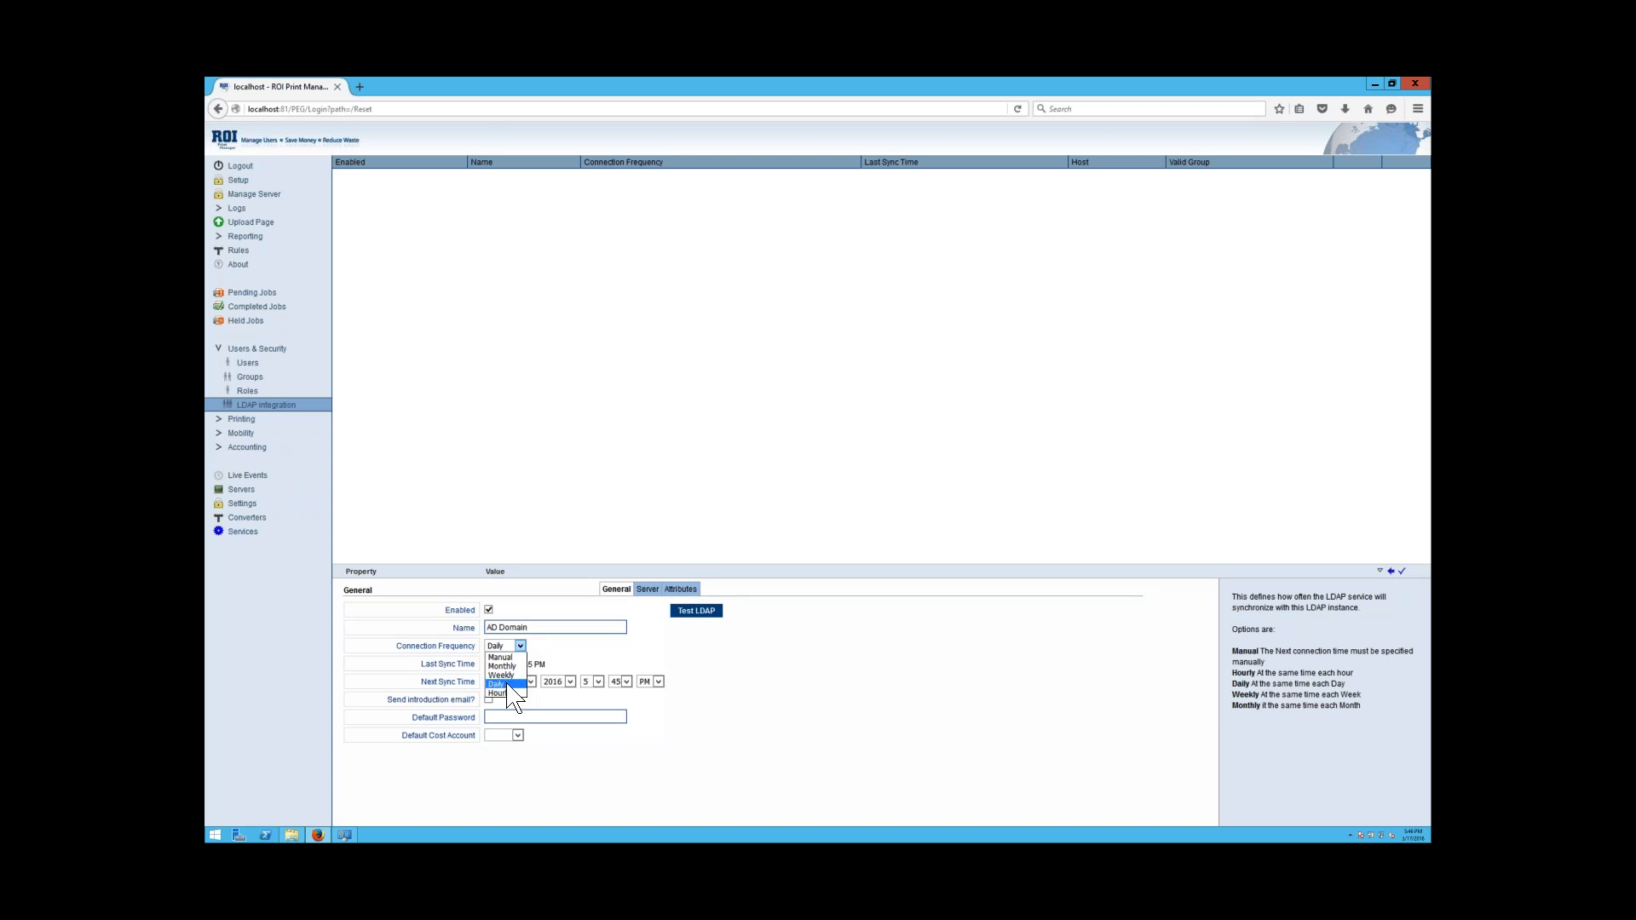
click(508, 685)
click(563, 717)
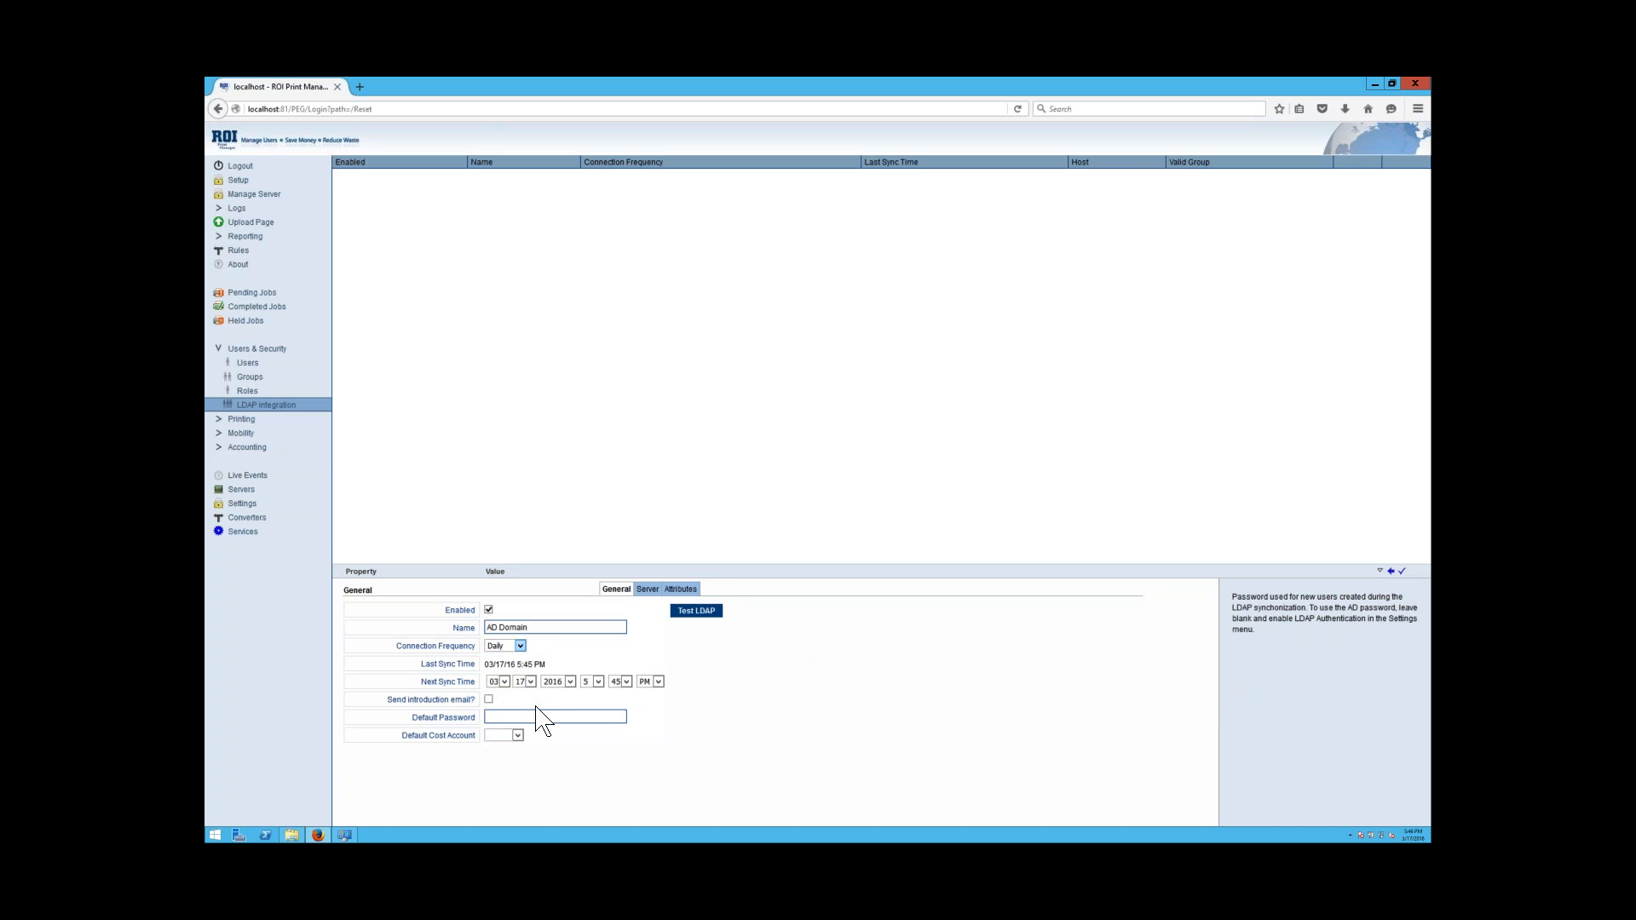
mouse_move(487, 702)
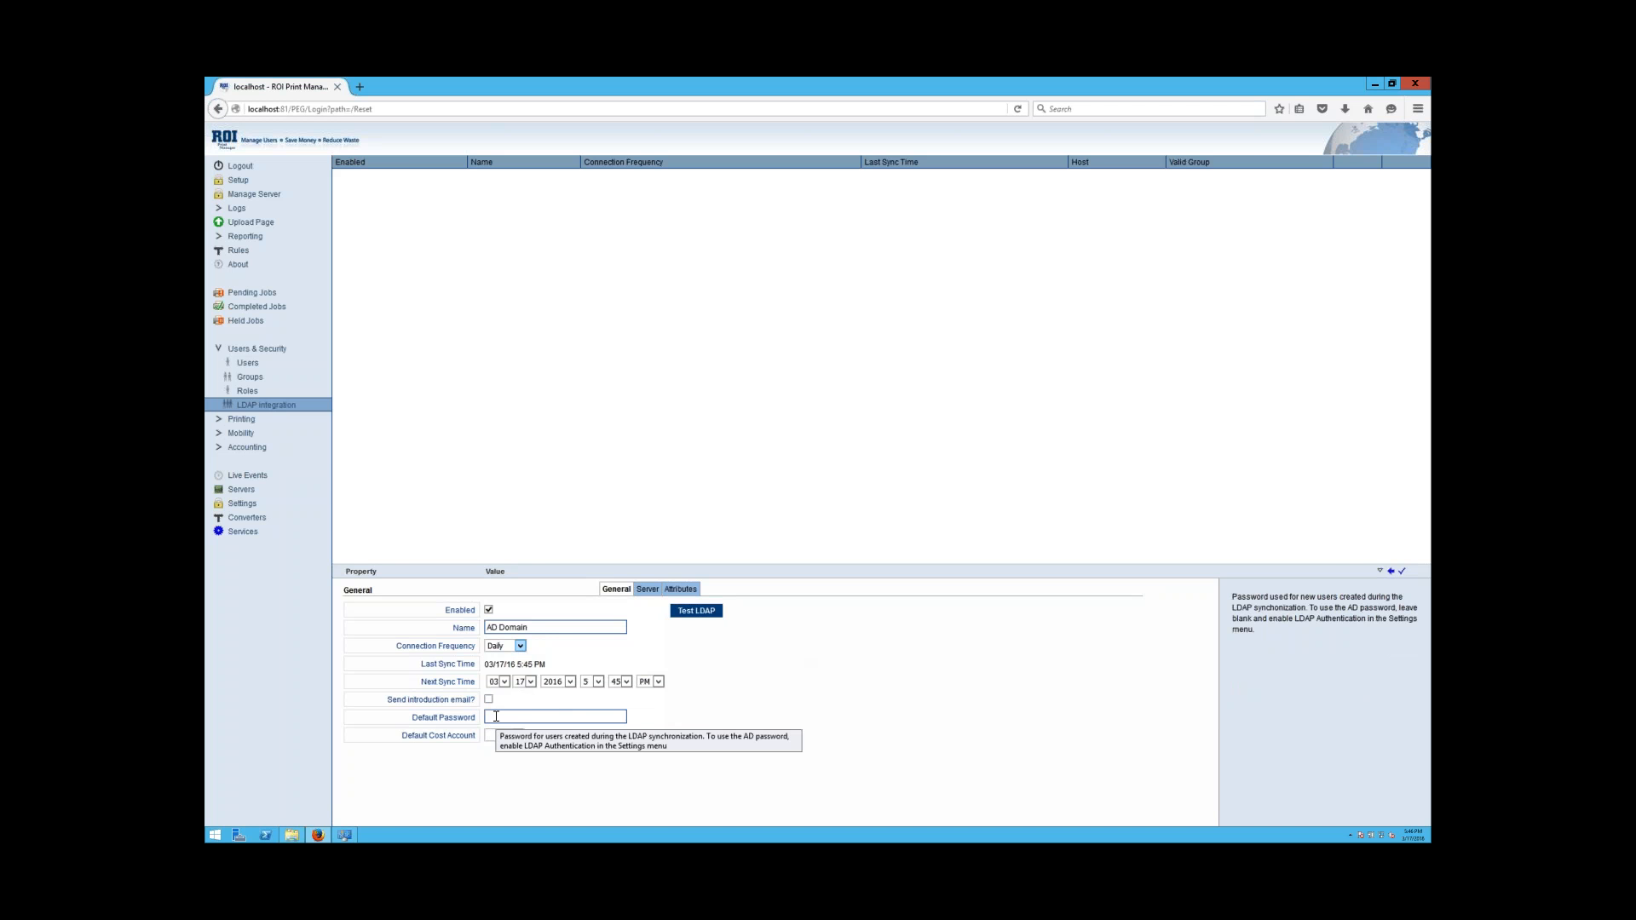
click(517, 736)
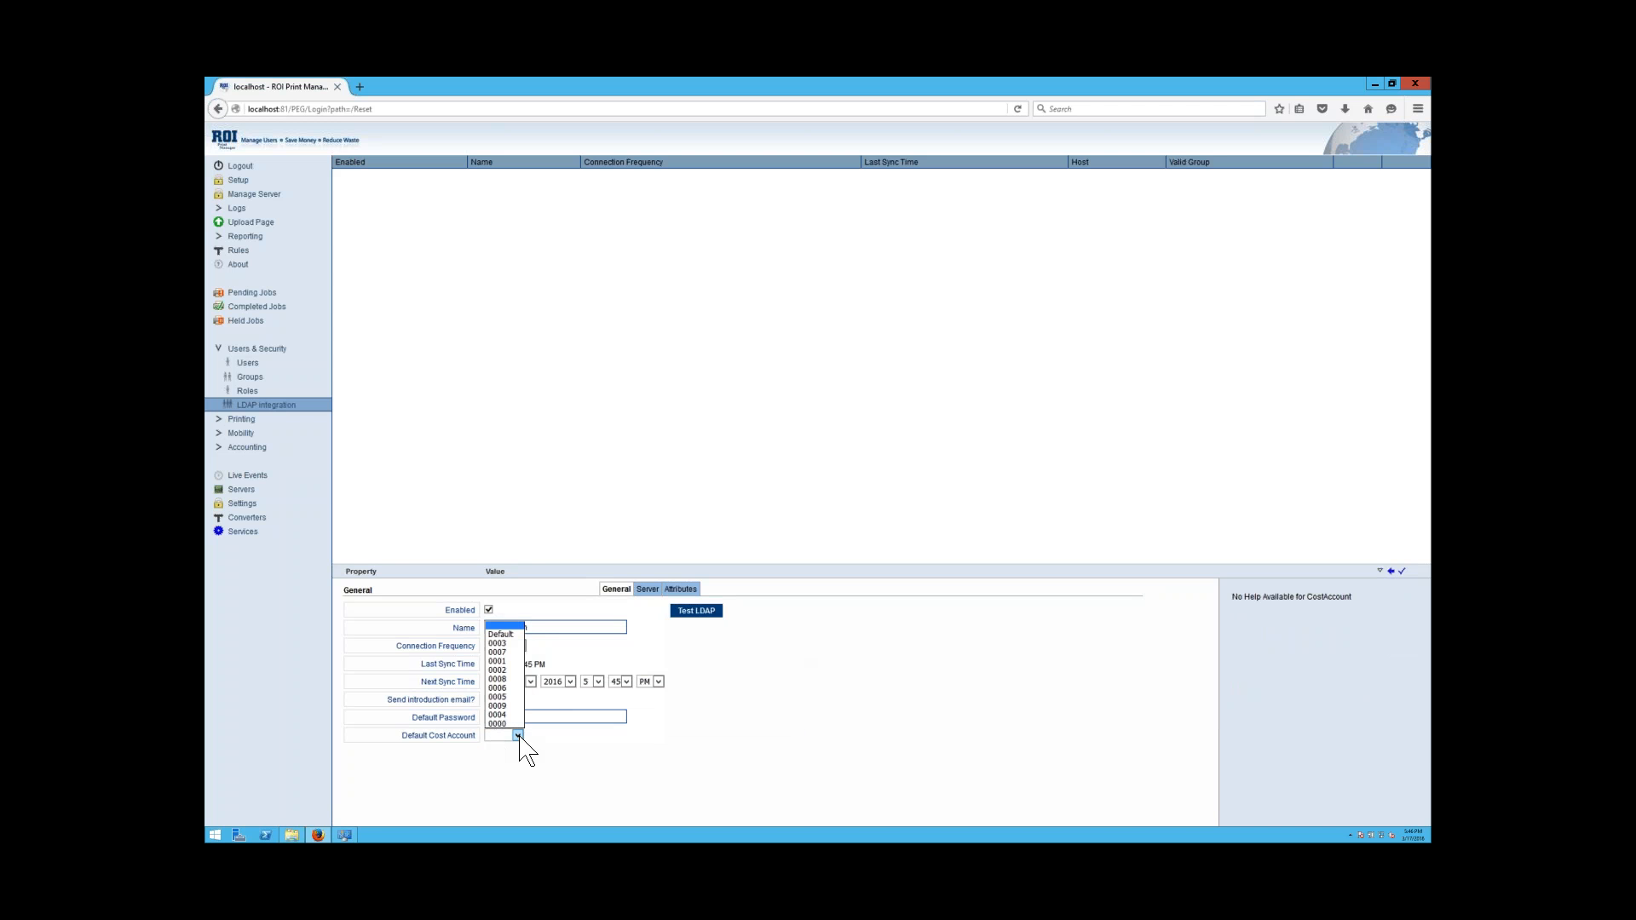
click(503, 635)
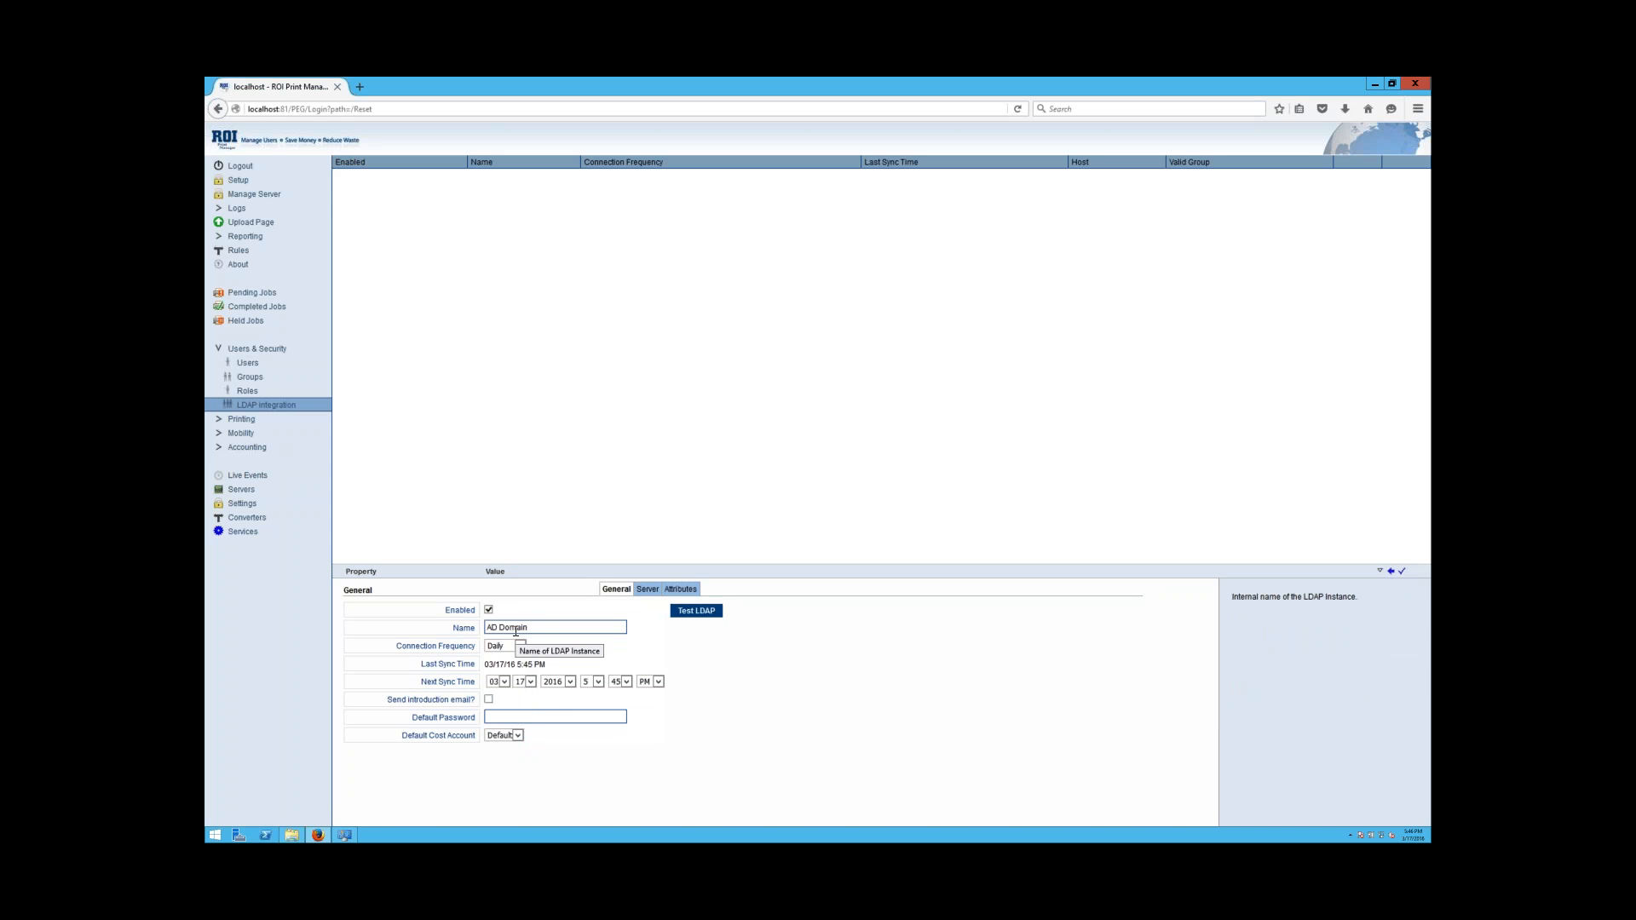
On the Server tab, set host 192.168.1.200 and base DN dc=patest,dc=local.
click(648, 589)
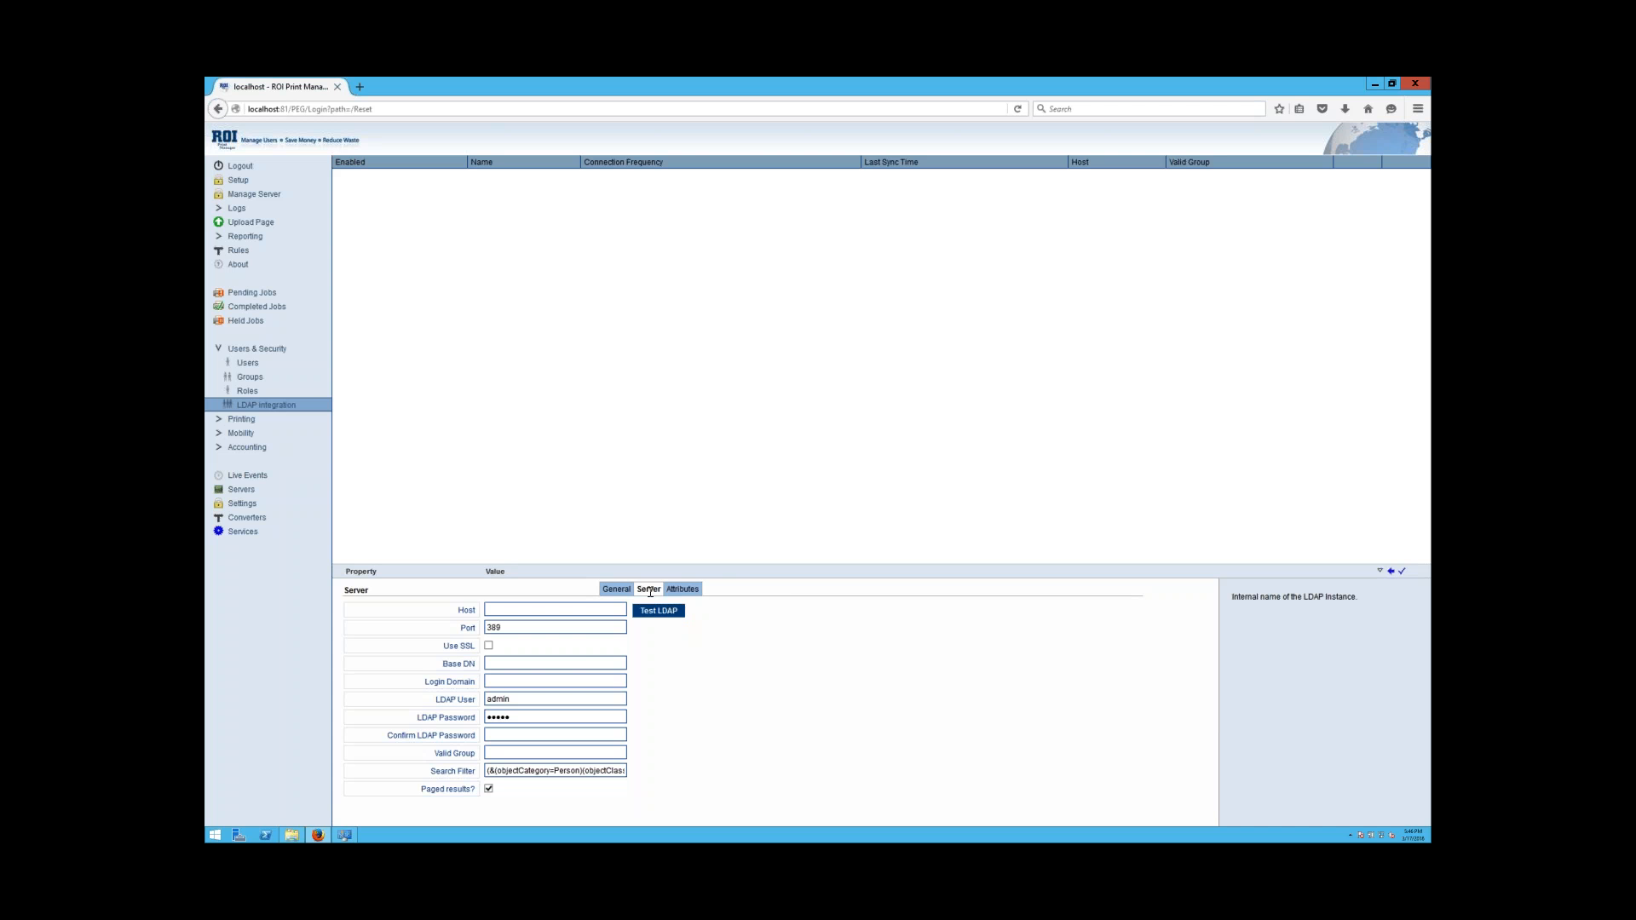
click(564, 612)
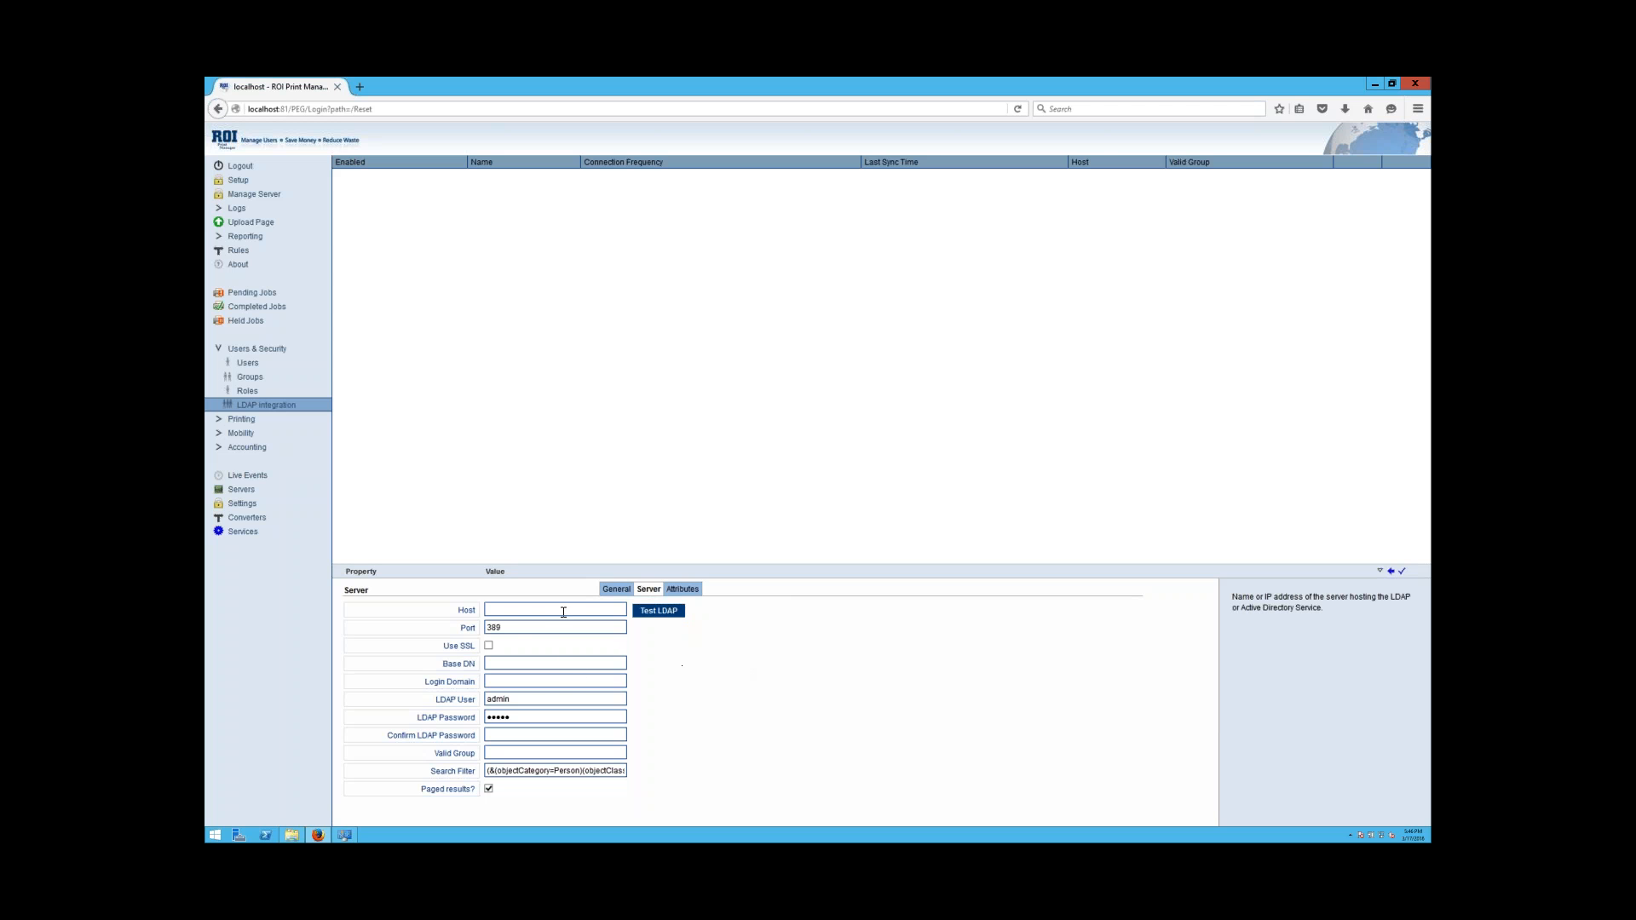
click(560, 612)
text(1)
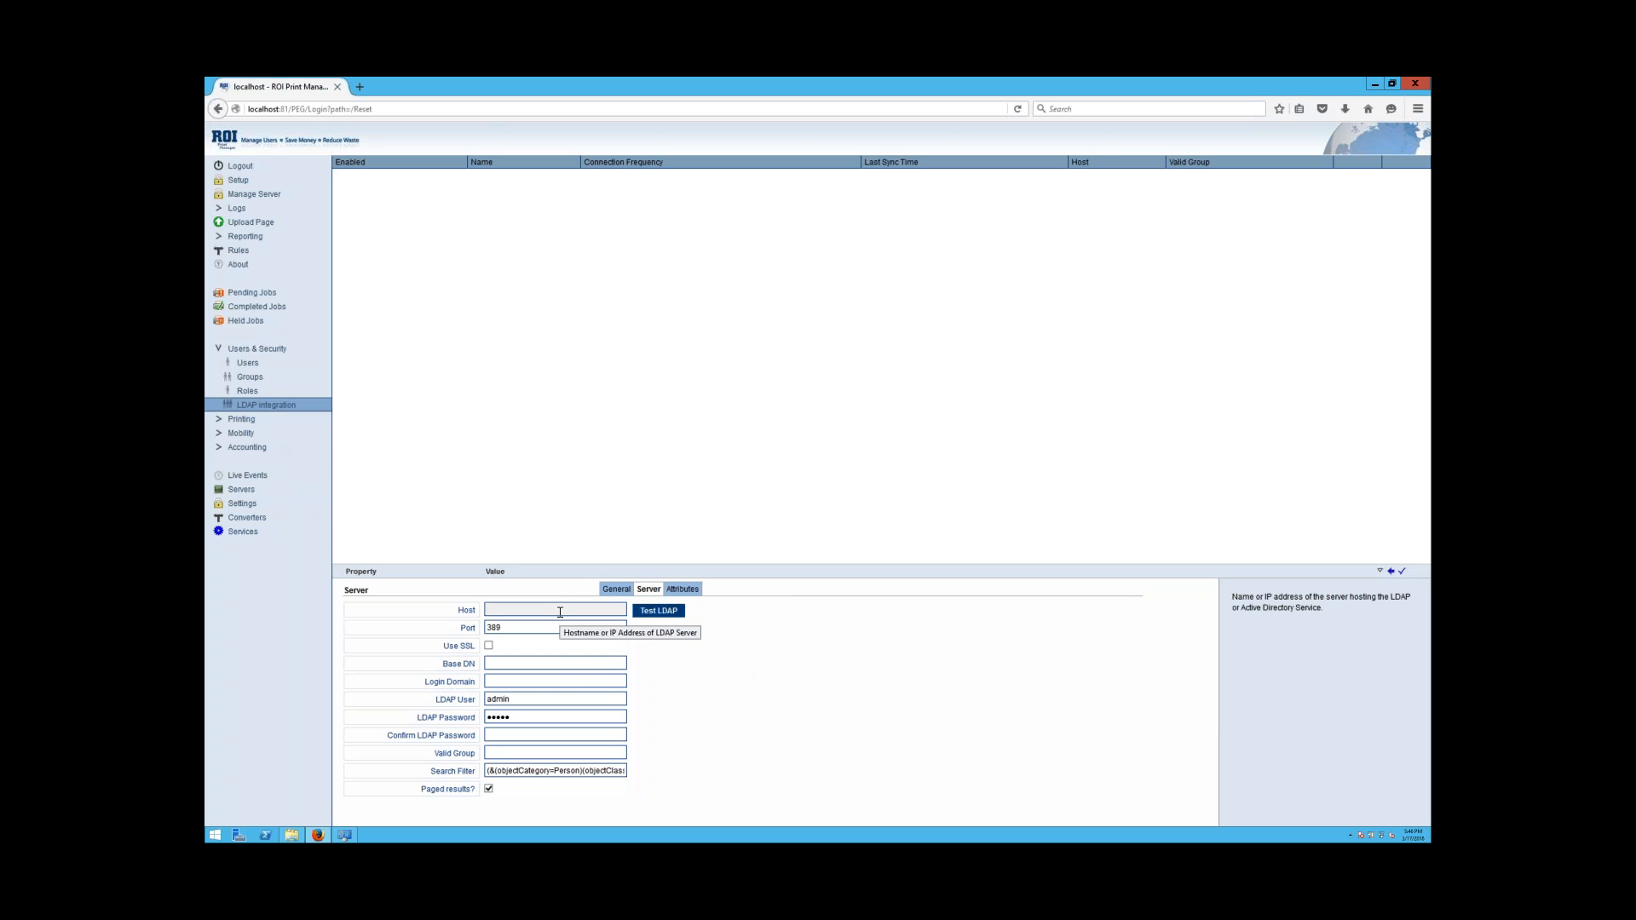
text(9)
key(Down)
key(Return)
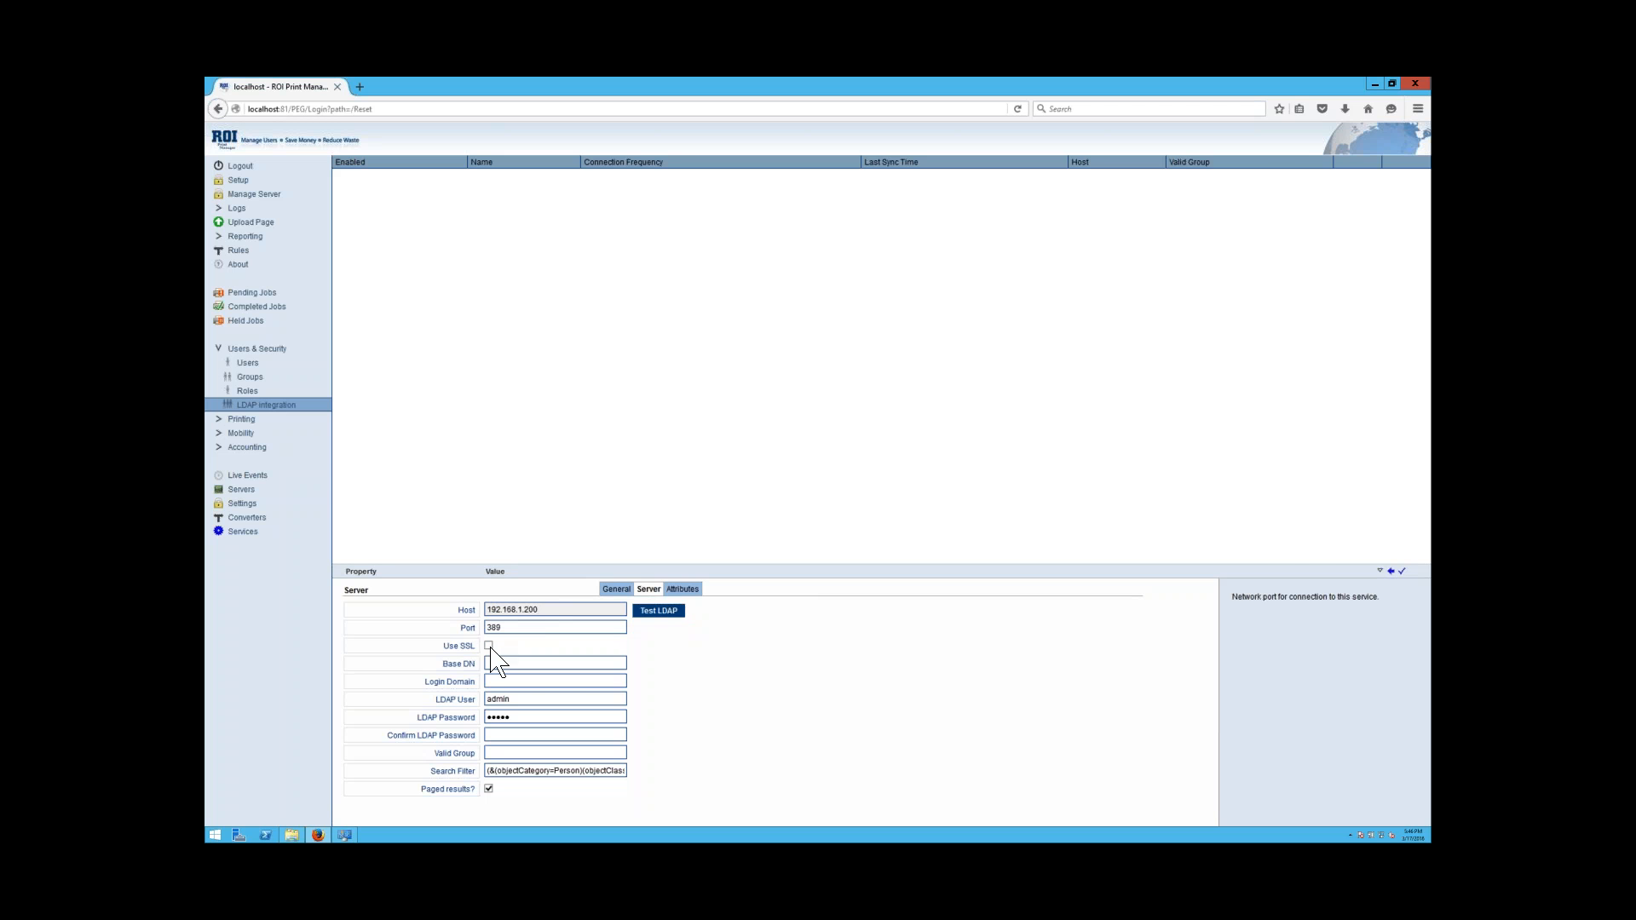
click(494, 665)
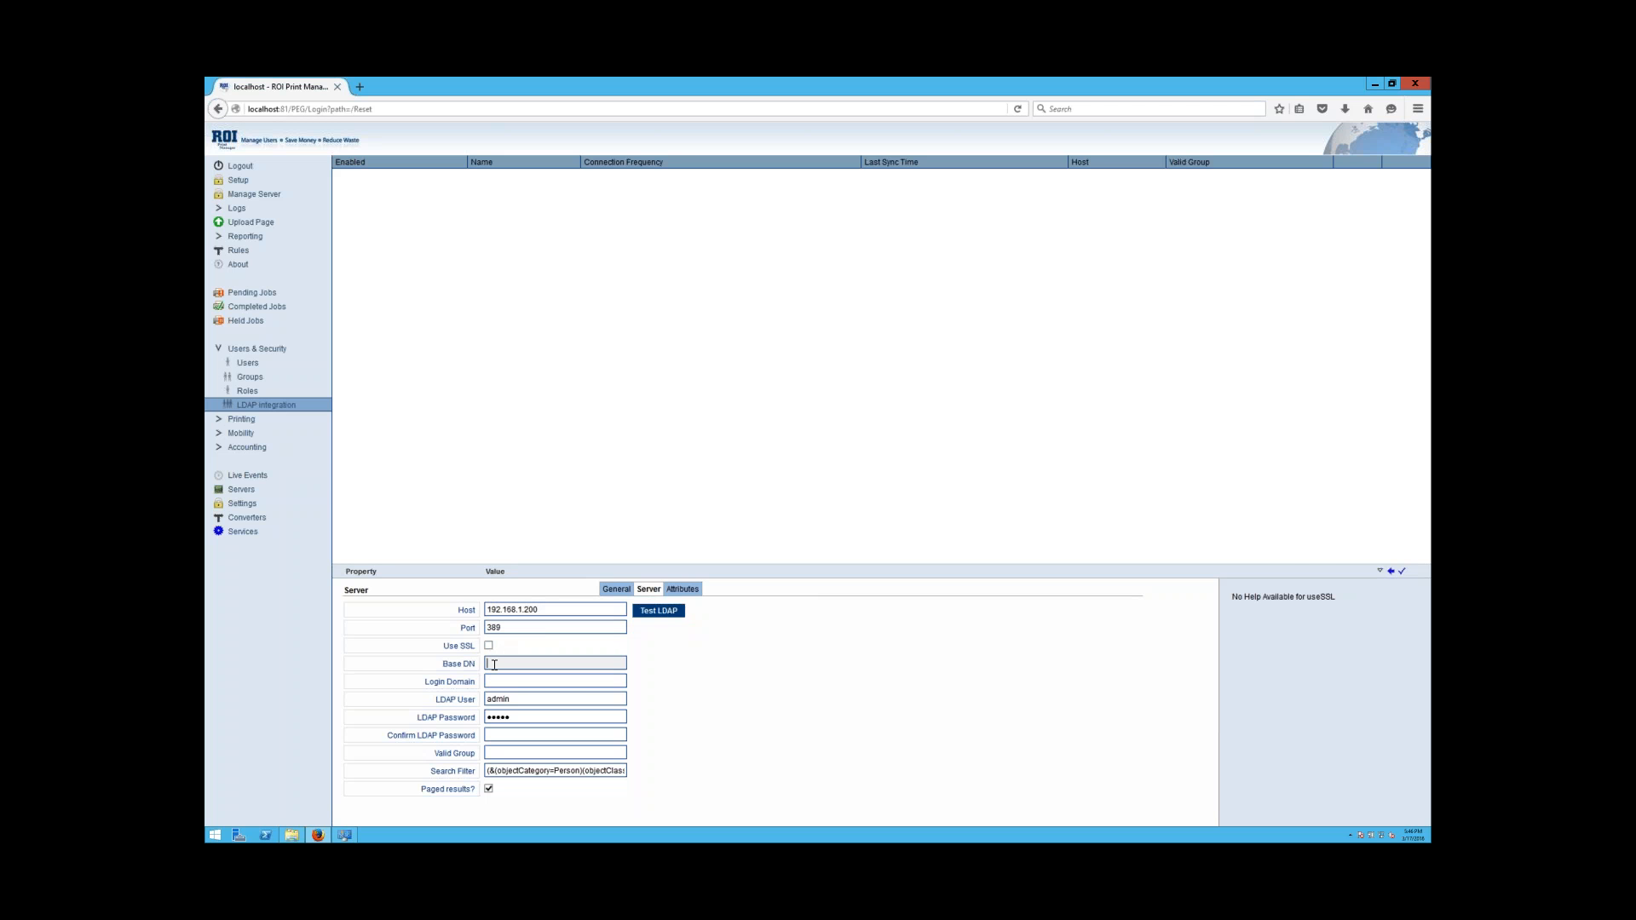
text(dc)
key(Down)
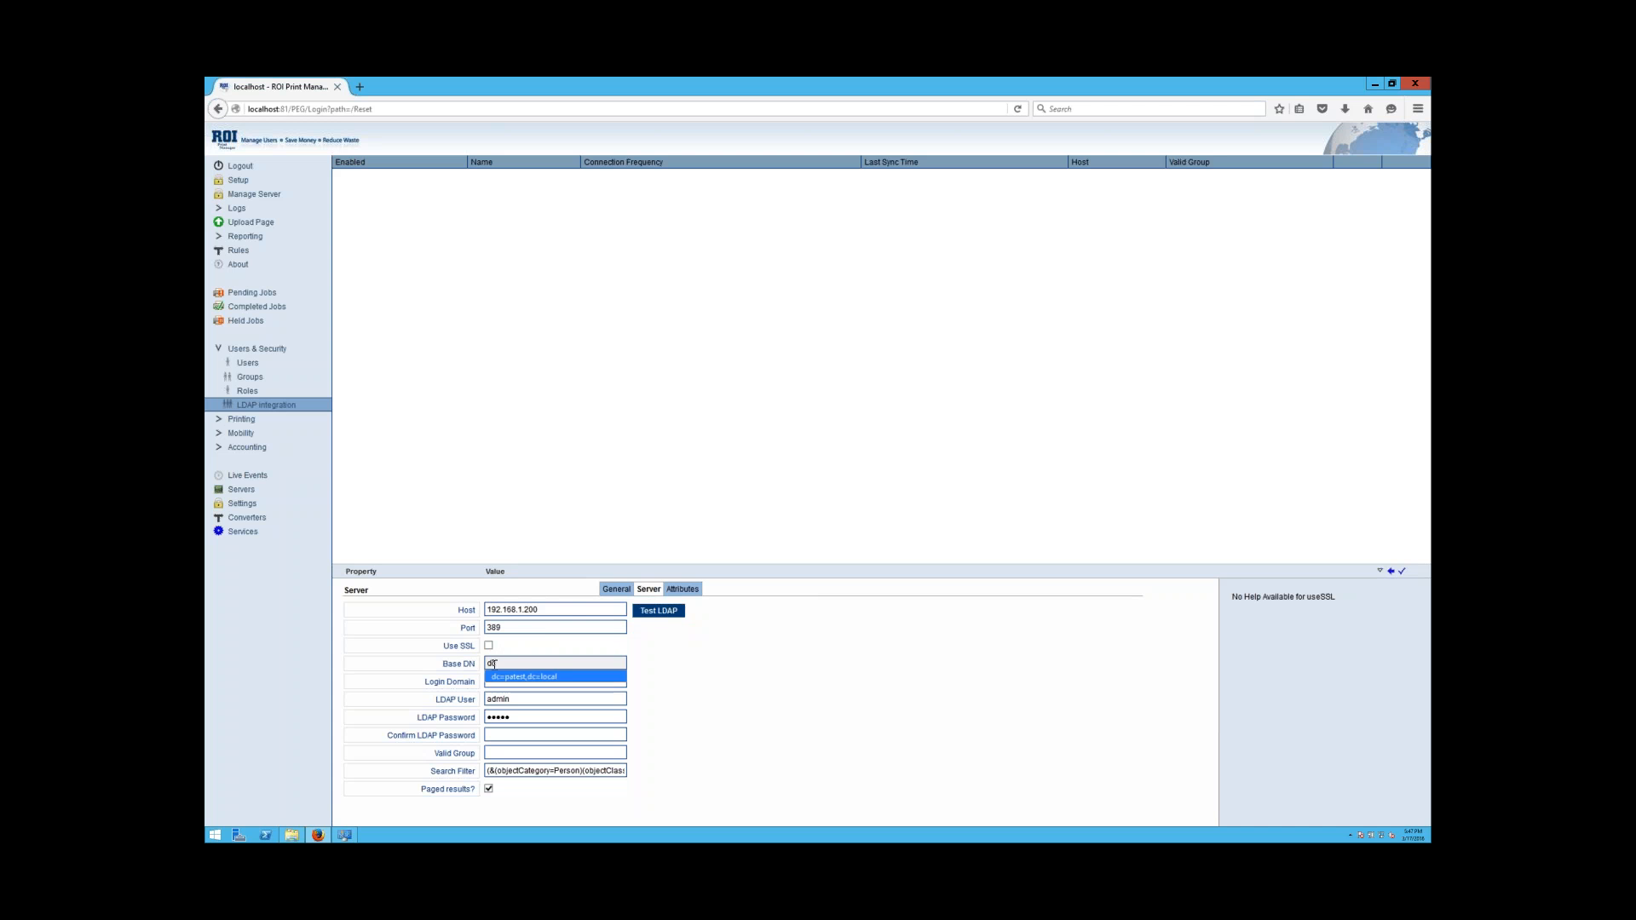
key(Return)
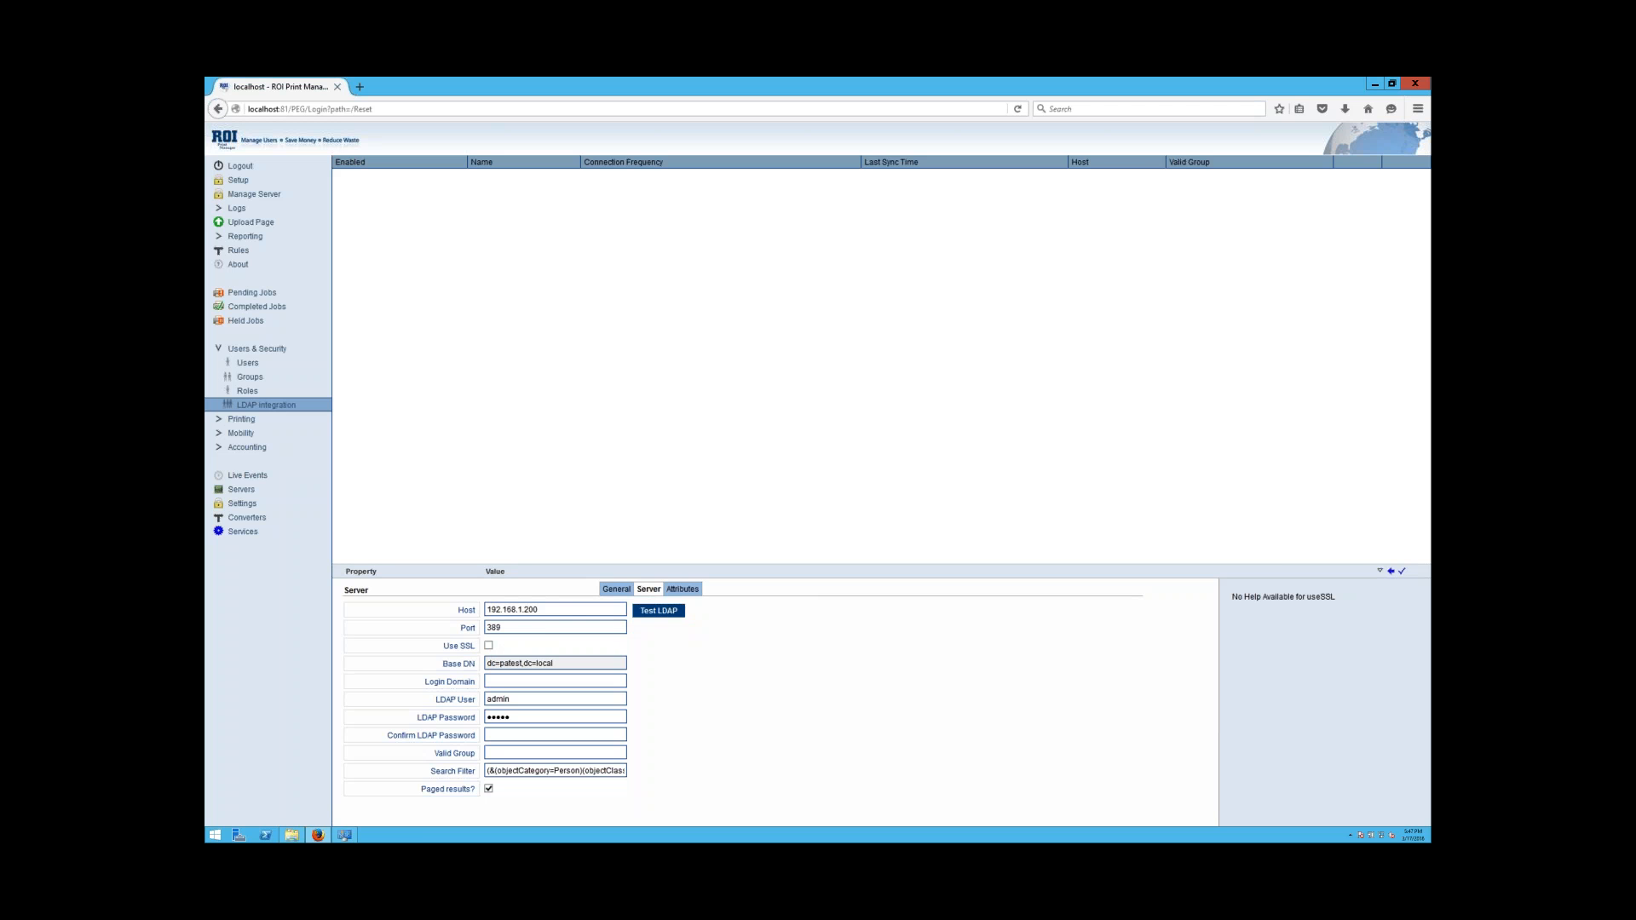
Replace the LDAP user with Administrator and enter the account password in both password fields.
click(584, 682)
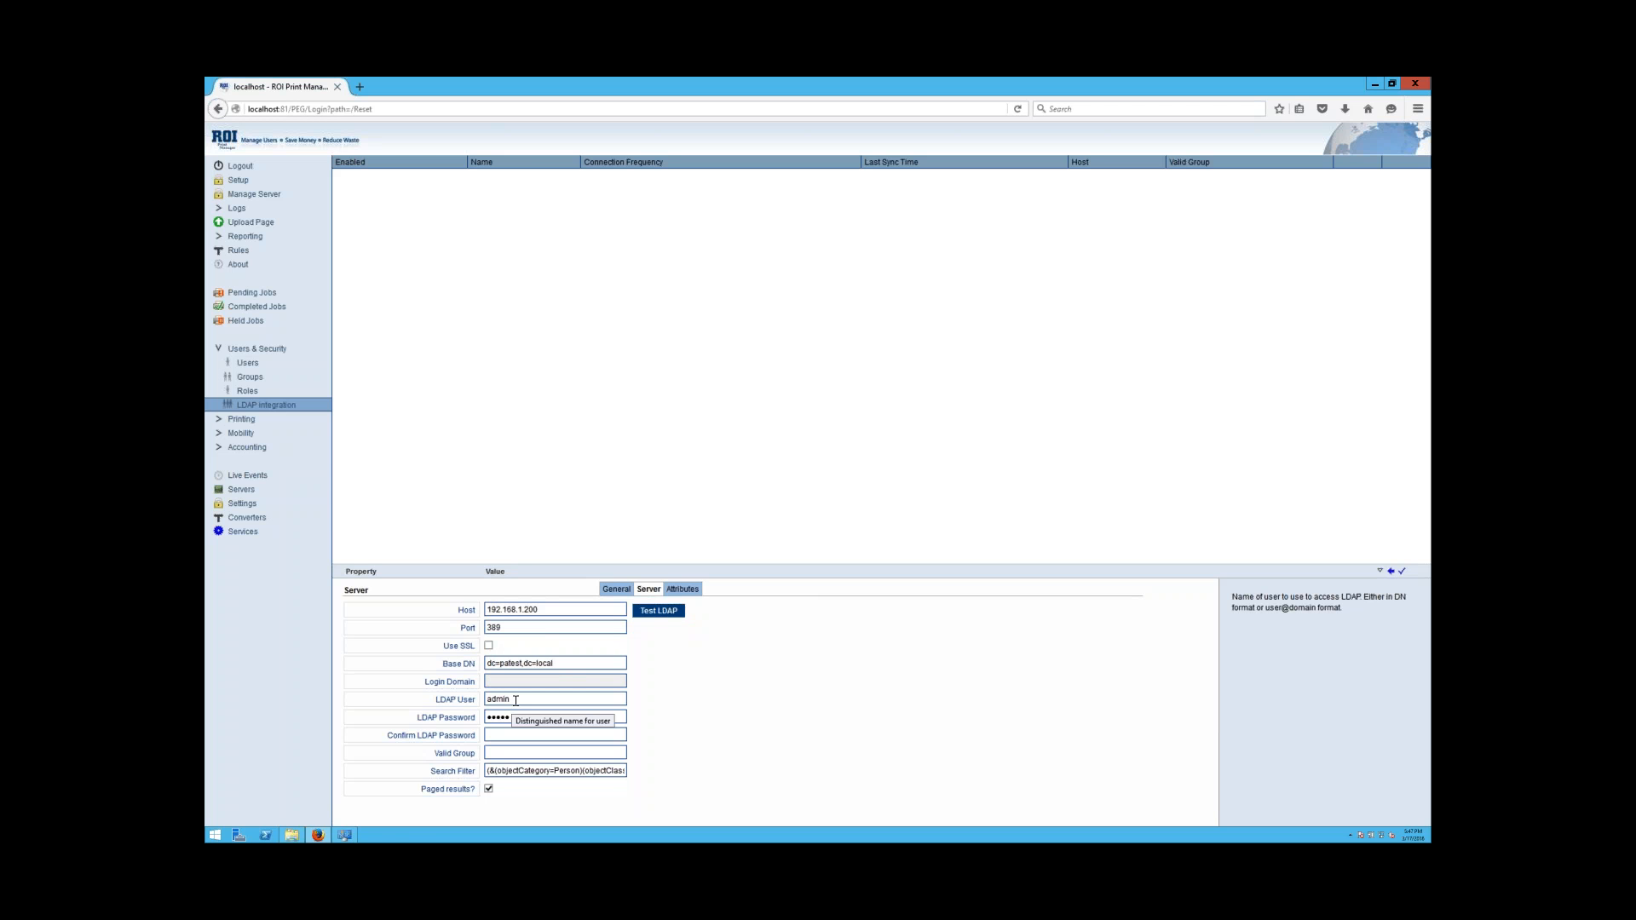
drag(516, 701, 476, 700)
text(Administrator)
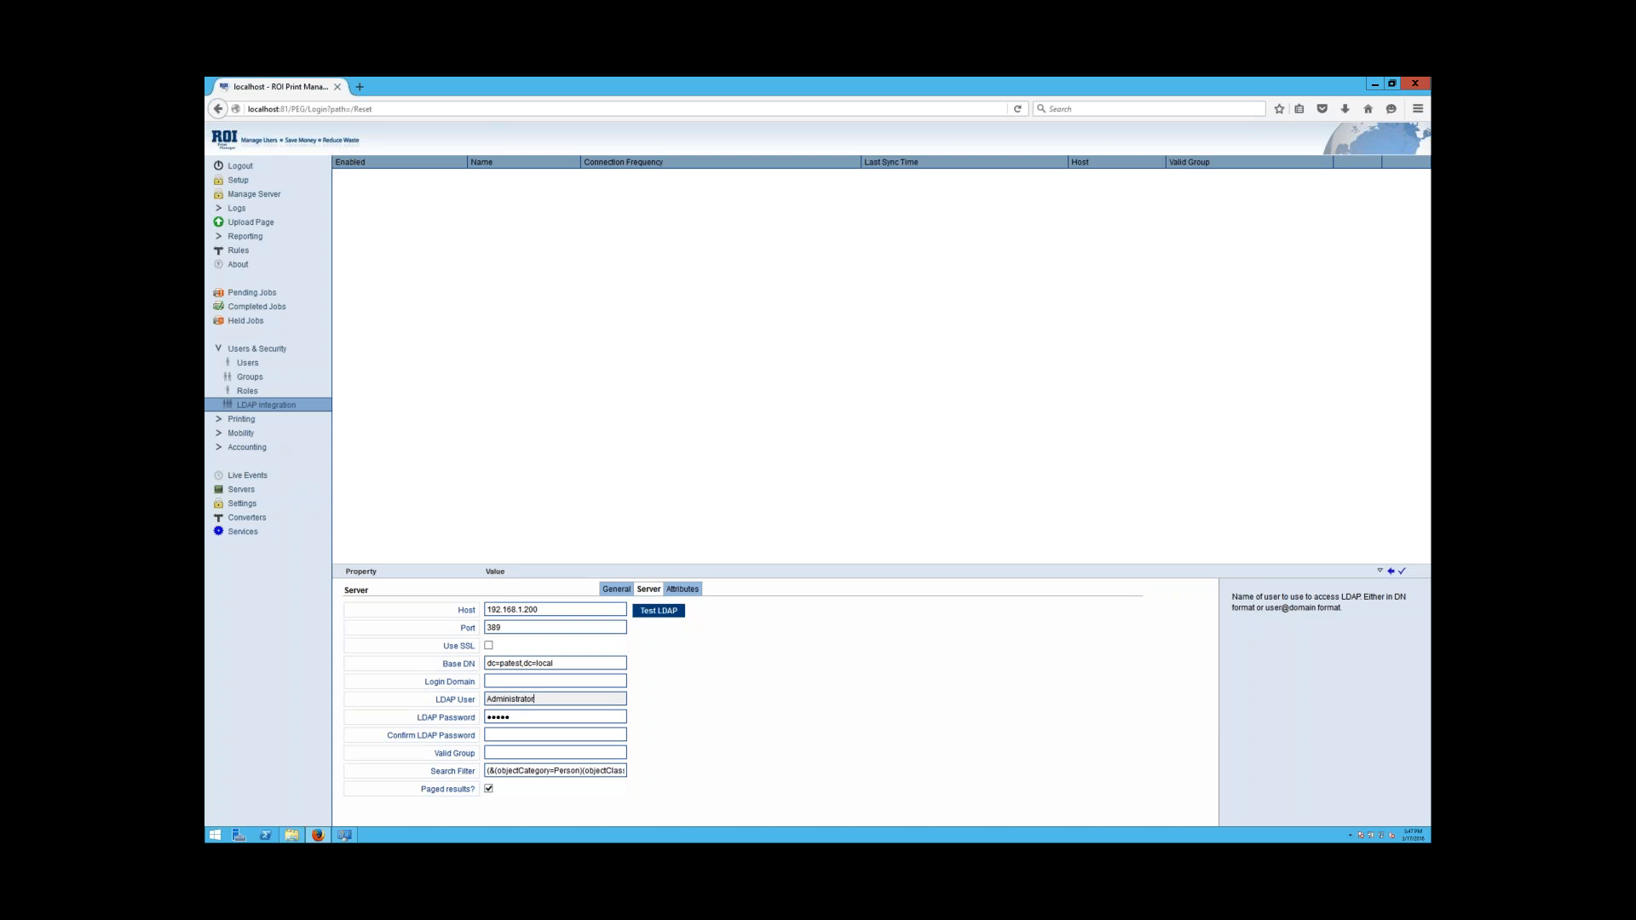
click(531, 718)
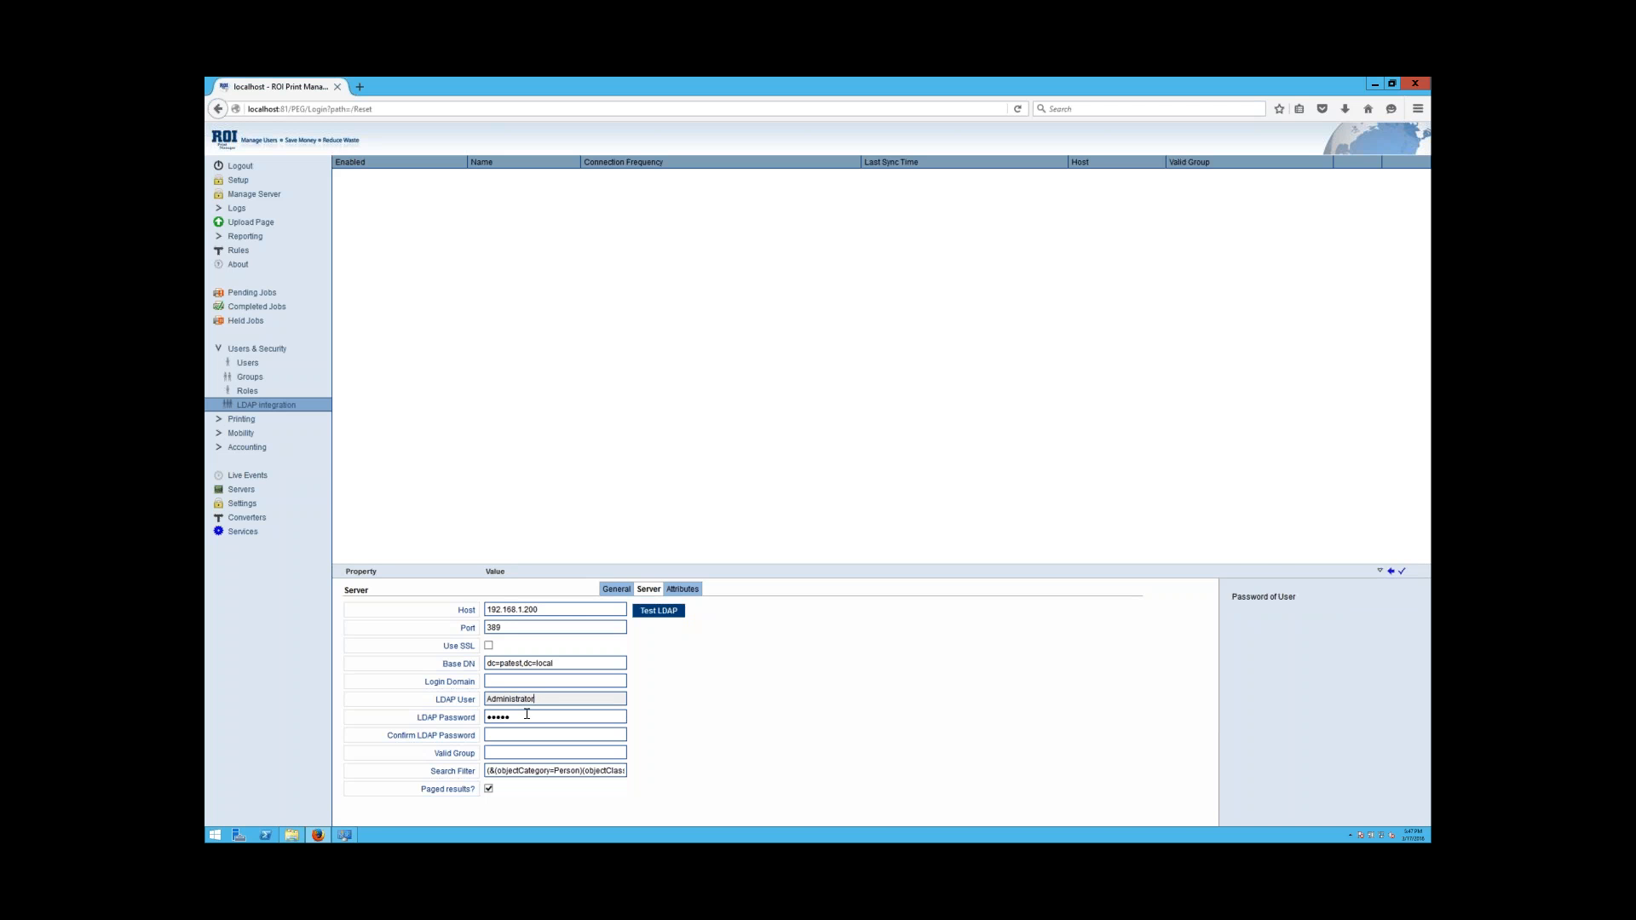
drag(531, 718, 464, 721)
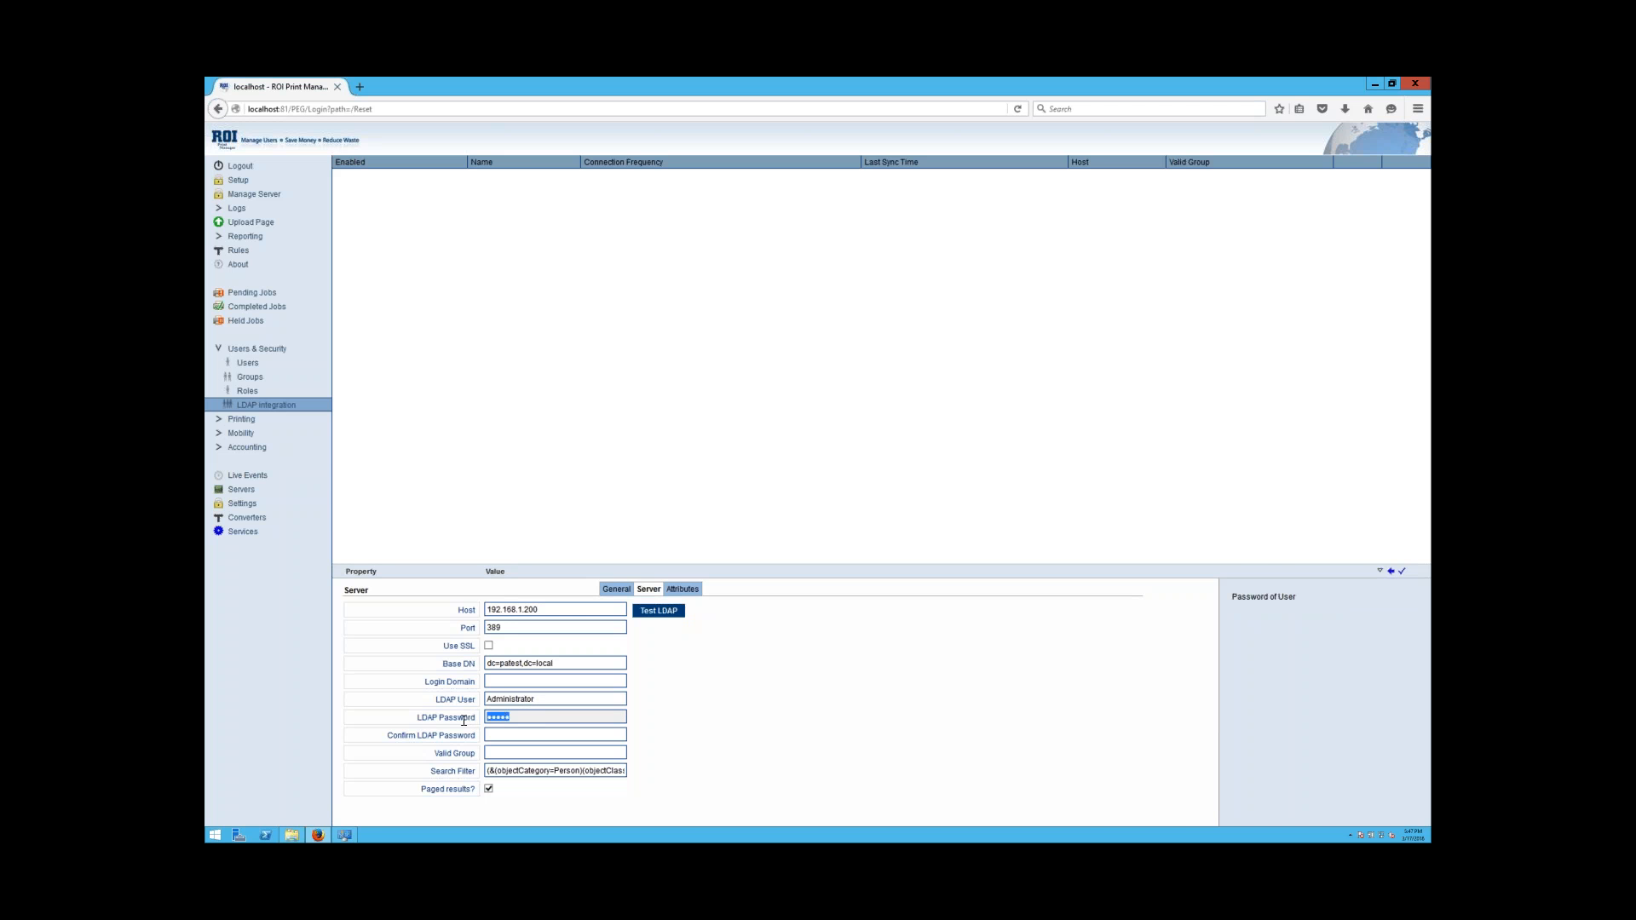
text(Passw)
click(510, 734)
text(Pas)
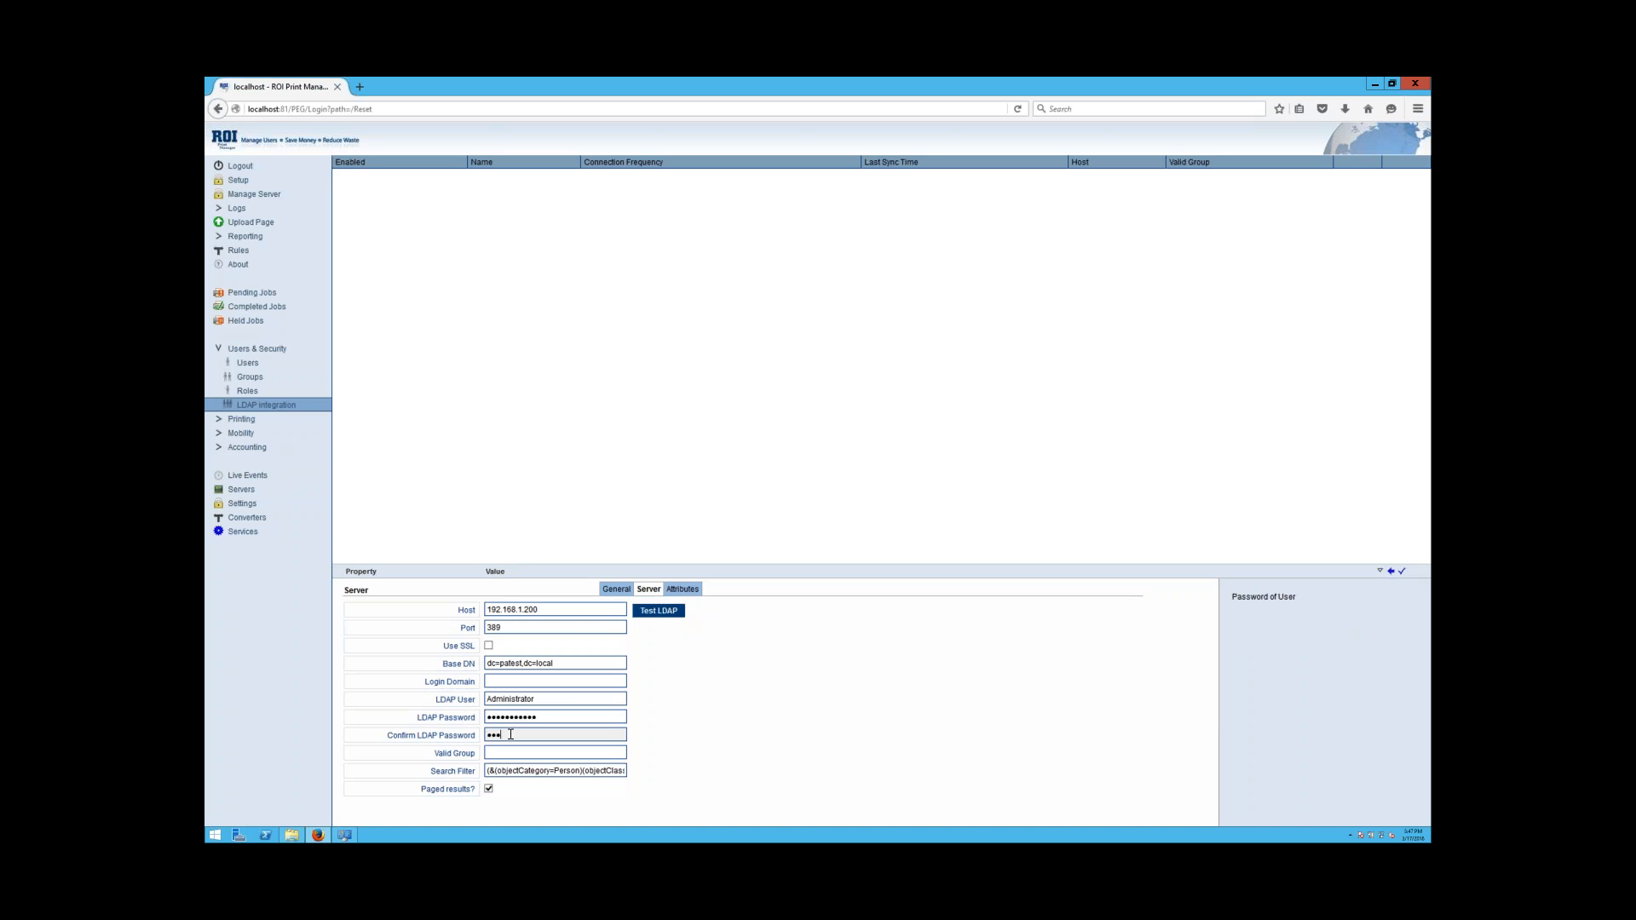
text(sword123)
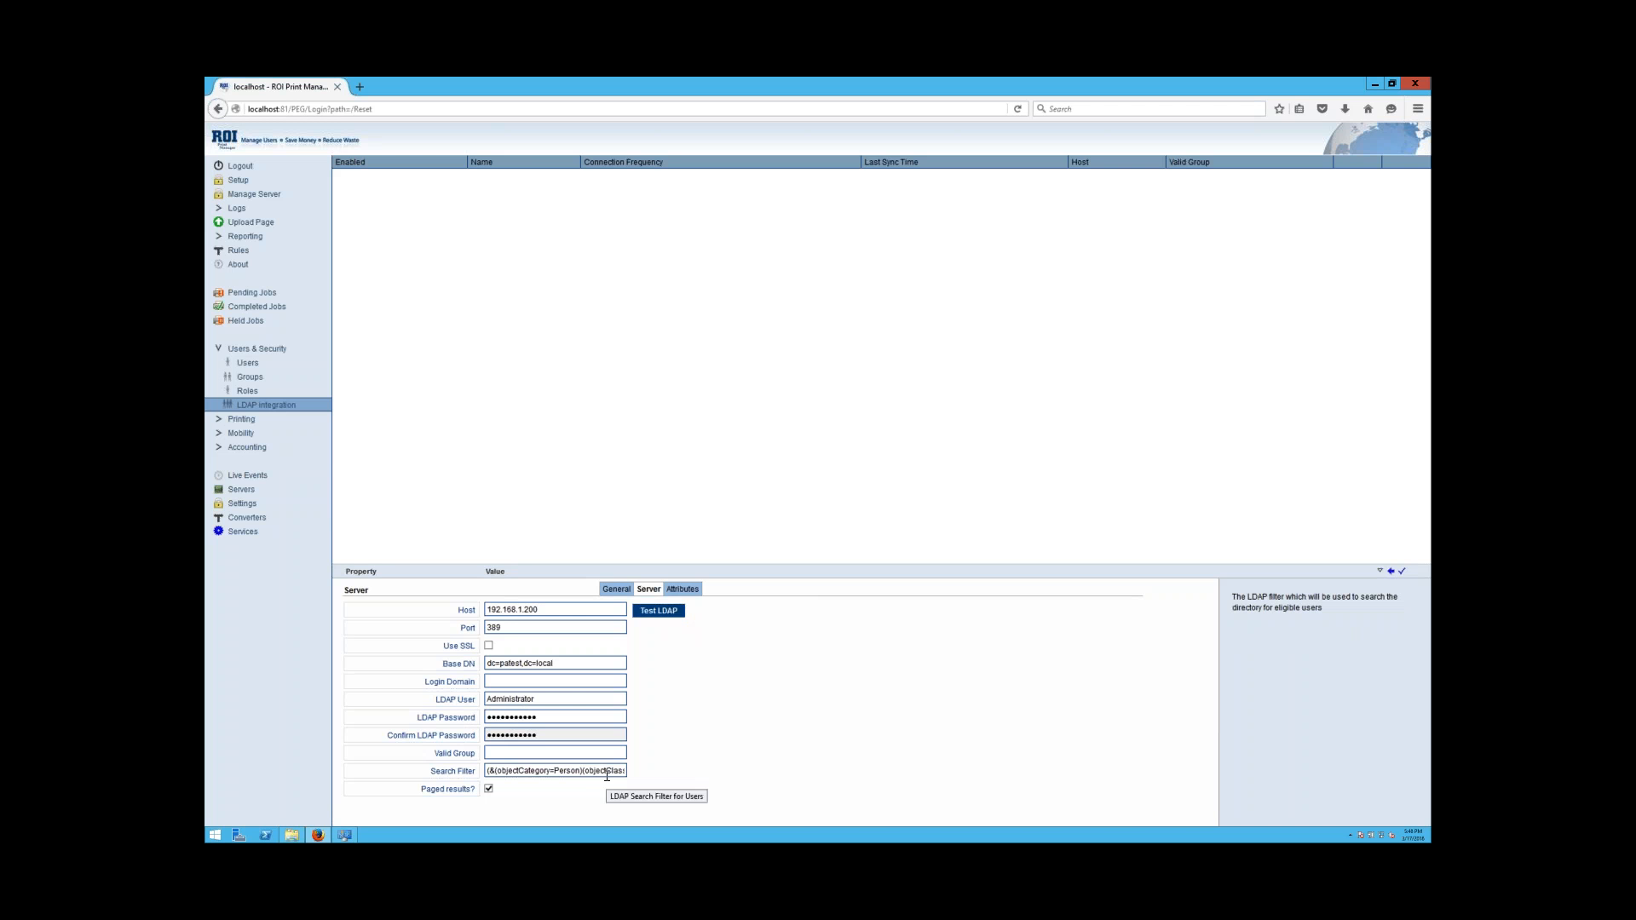
click(675, 612)
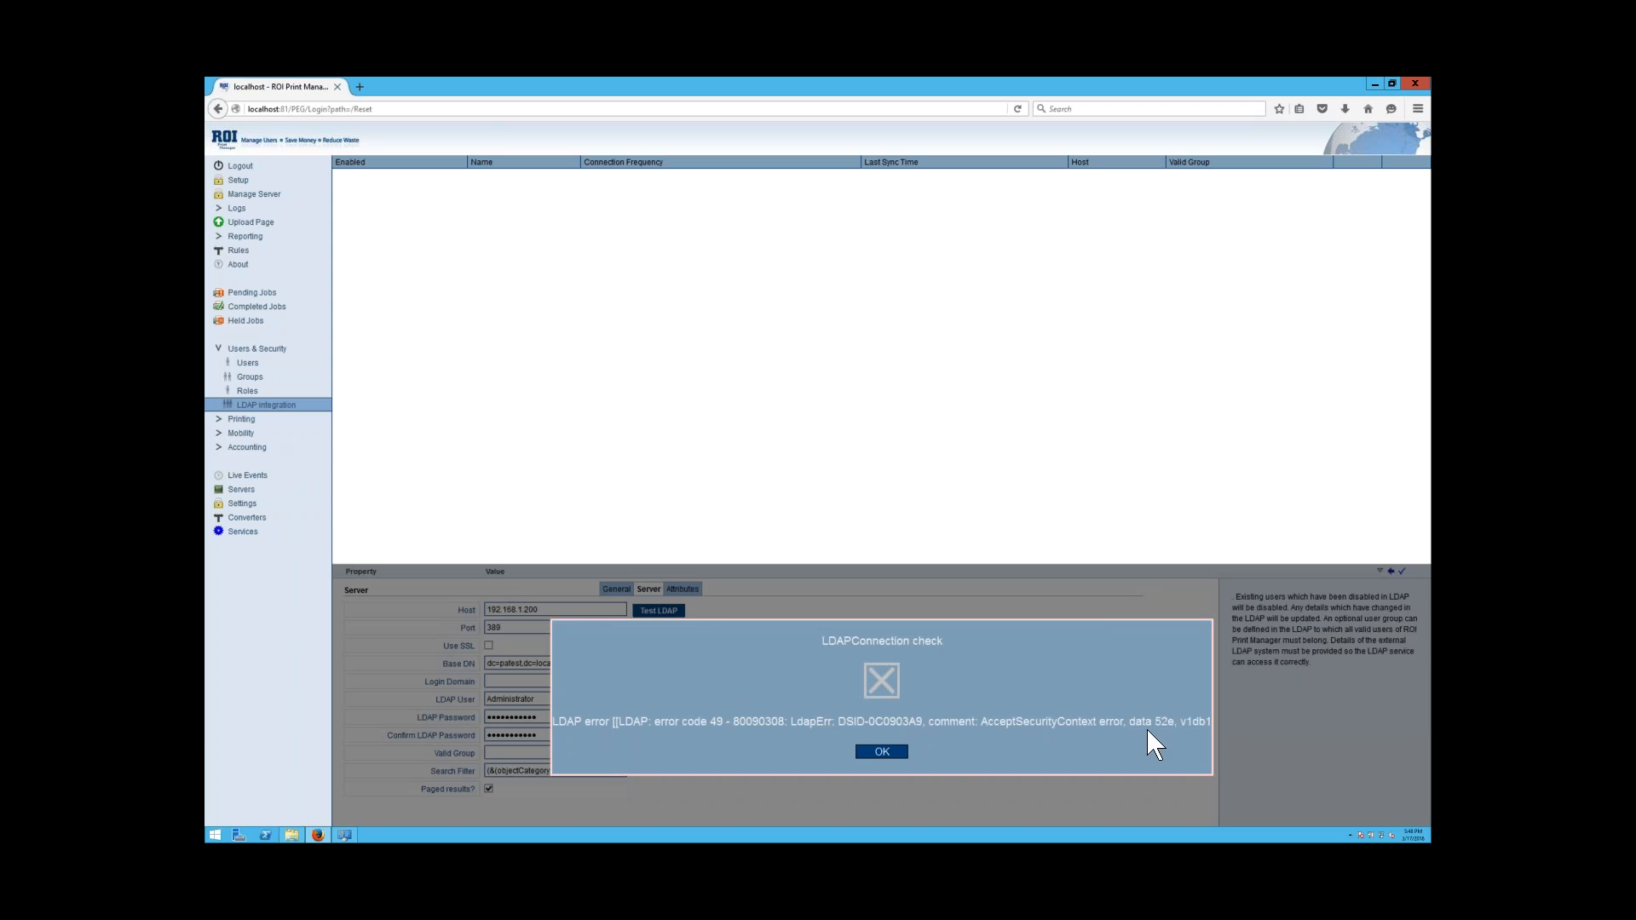
click(882, 752)
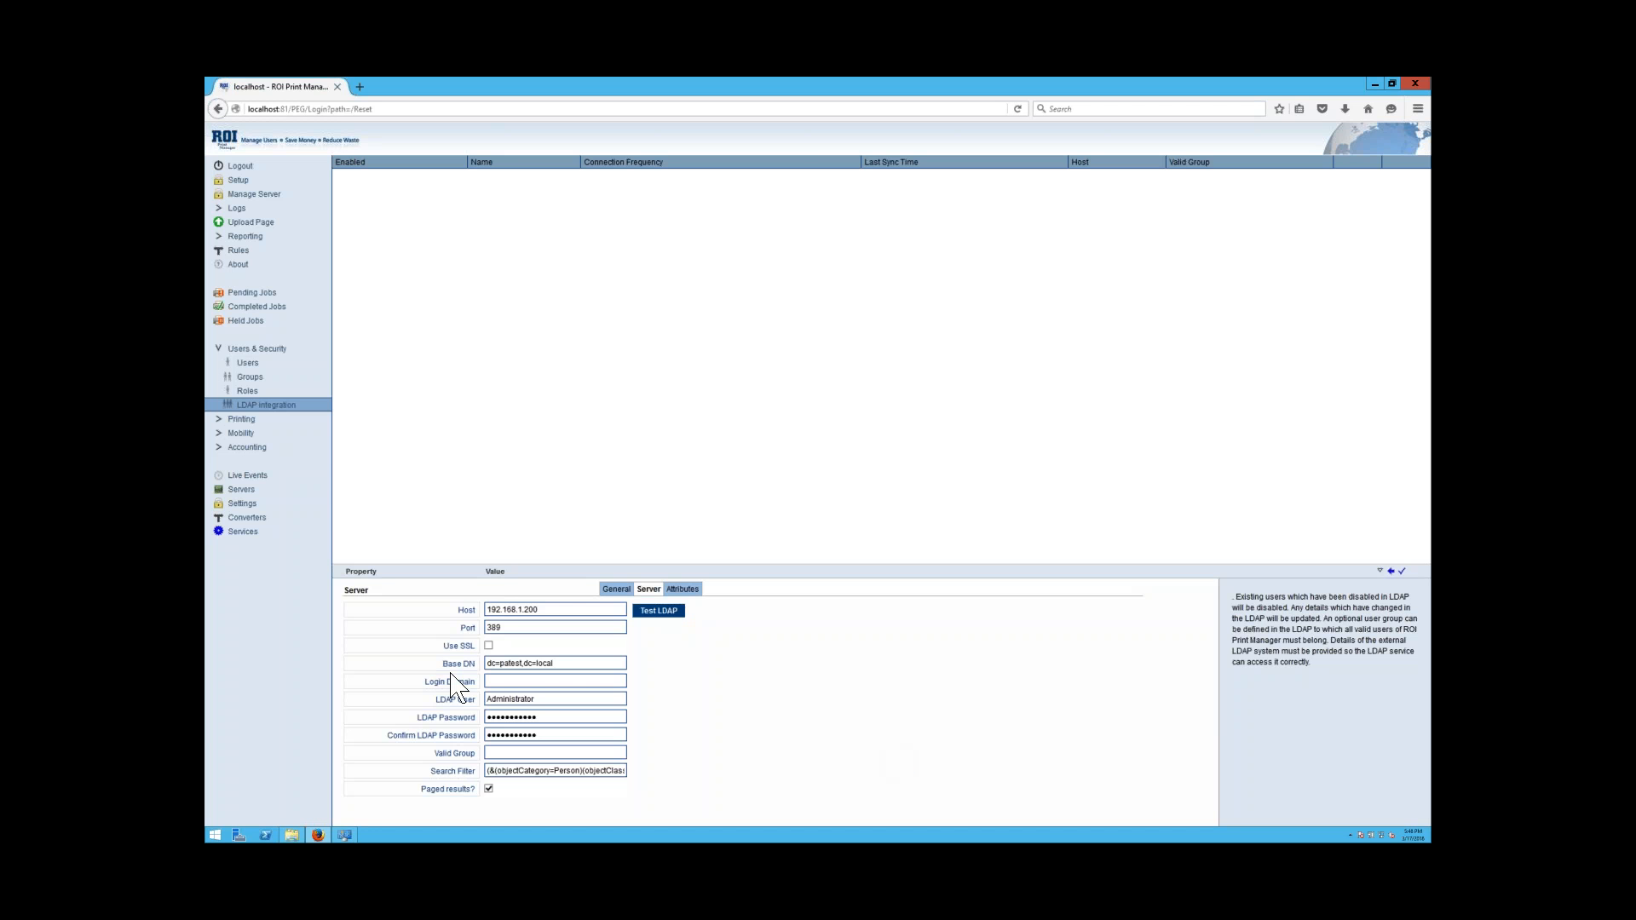
Prefix the LDAP user with 'PATEST\' and confirm the LDAP test succeeds.
click(488, 699)
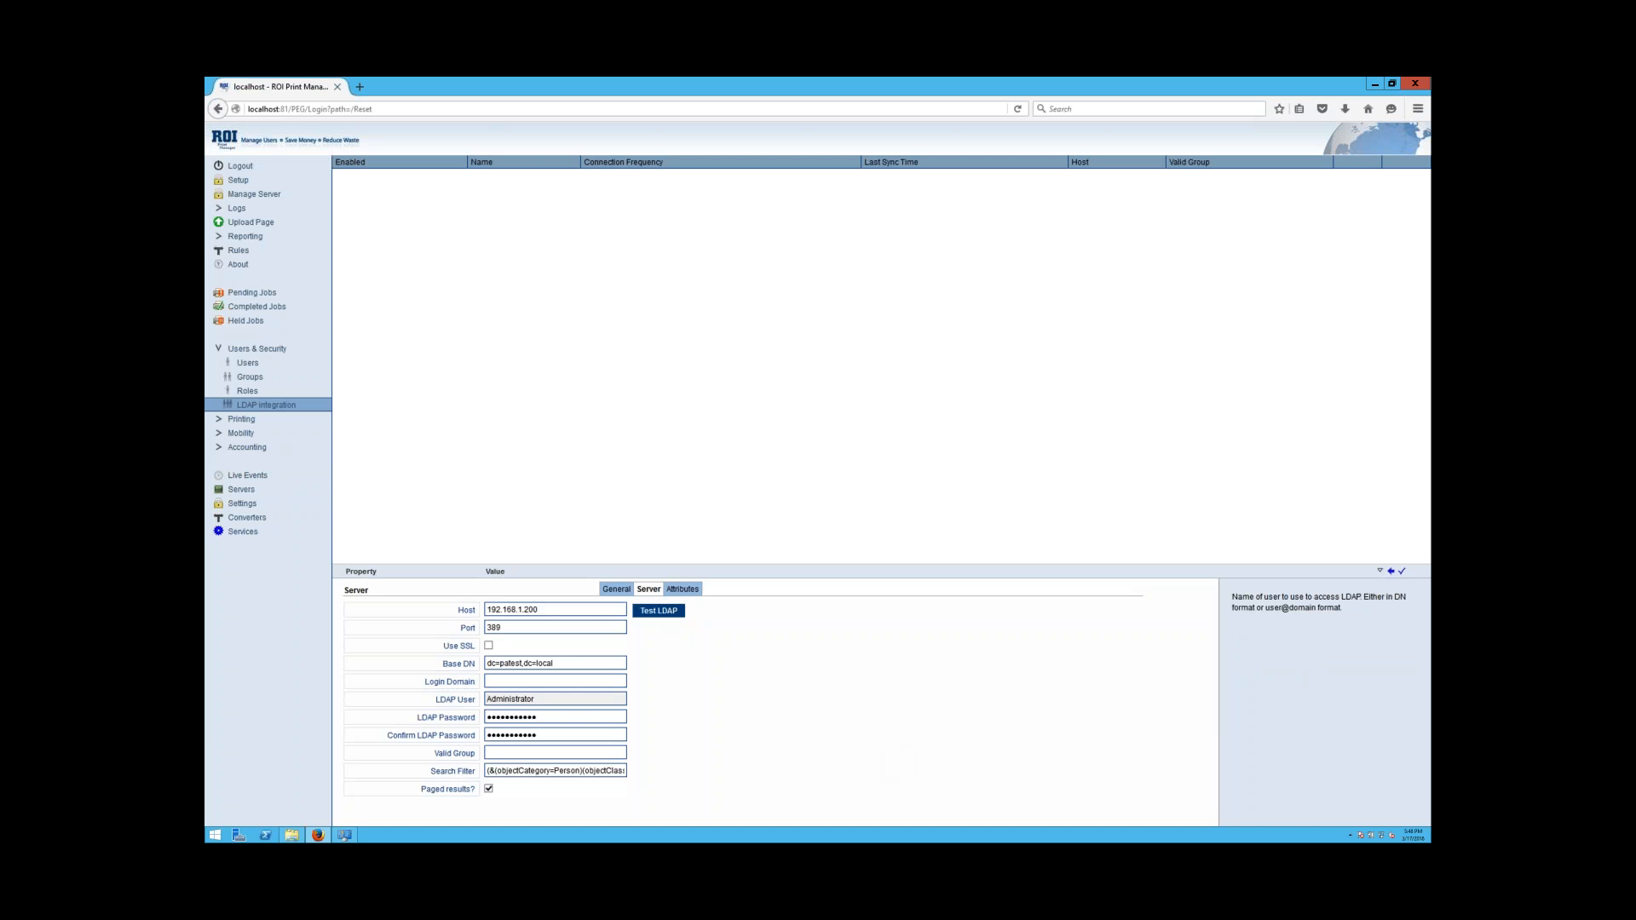
text(PATEST\)
click(652, 613)
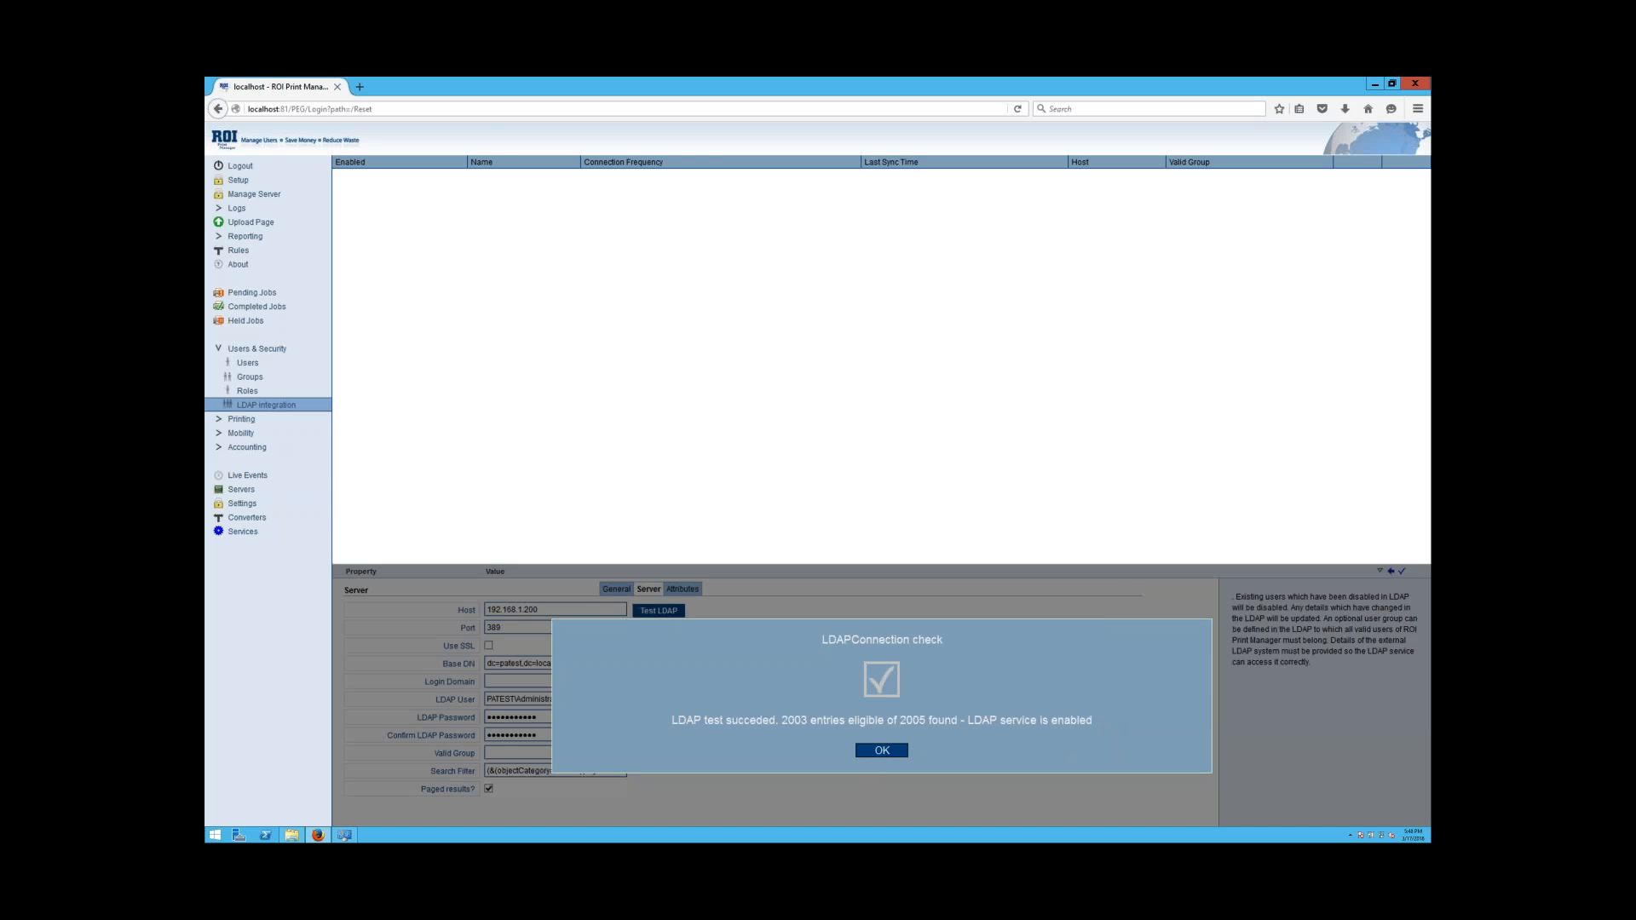
click(891, 751)
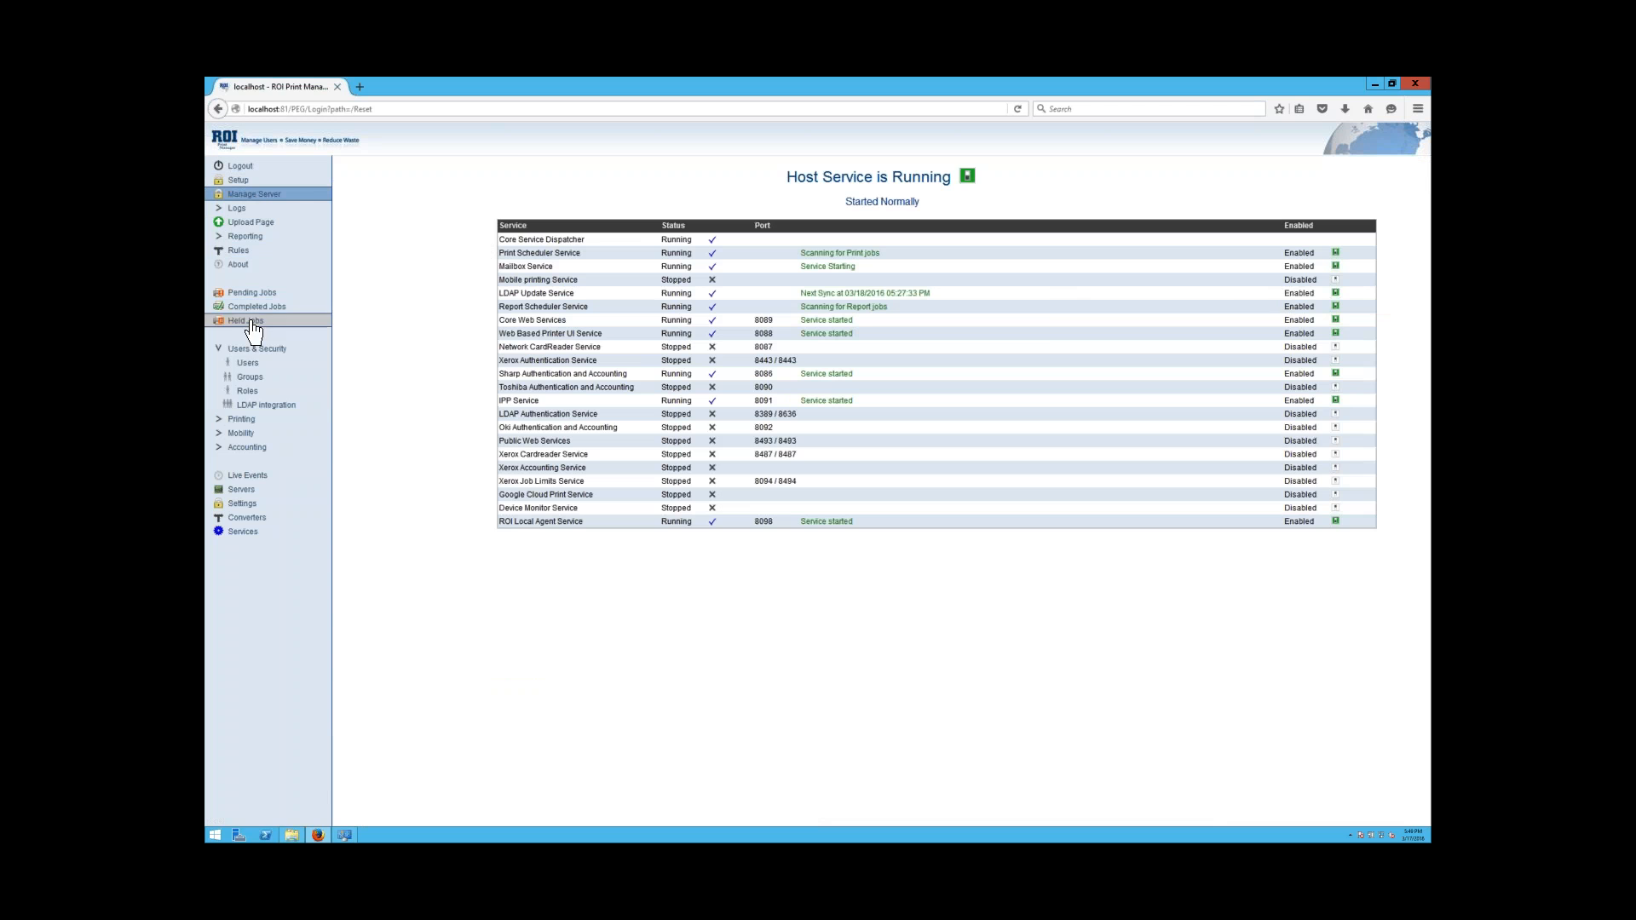
Run Sync now for AD Domain: 2005 entries processed, 0 added, 4 updated.
click(256, 406)
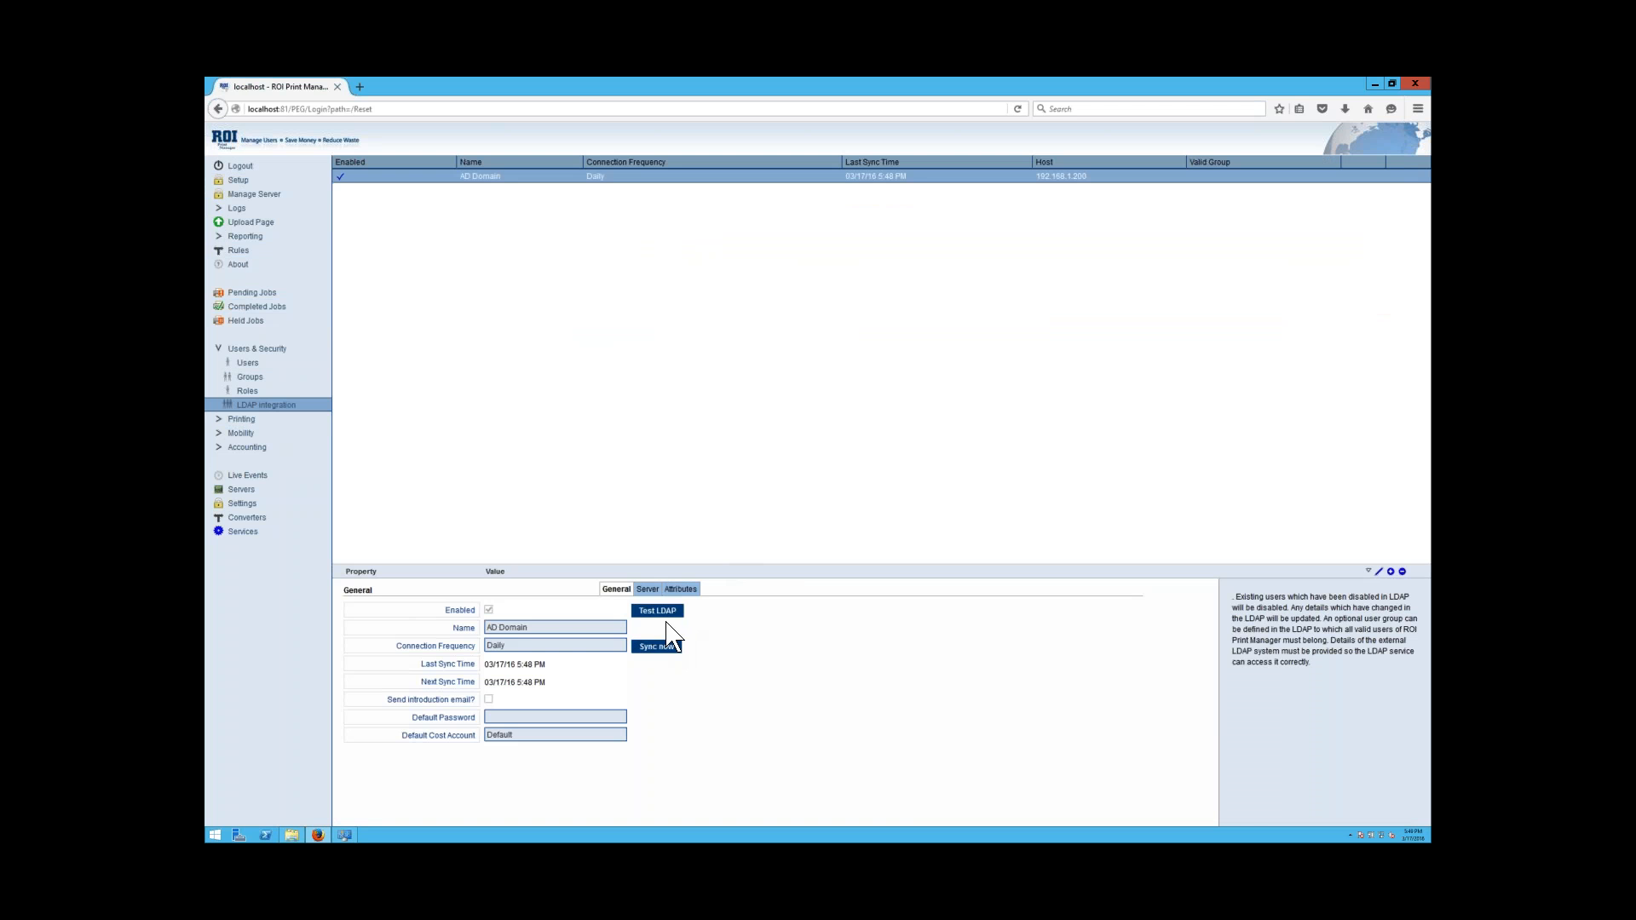
click(662, 653)
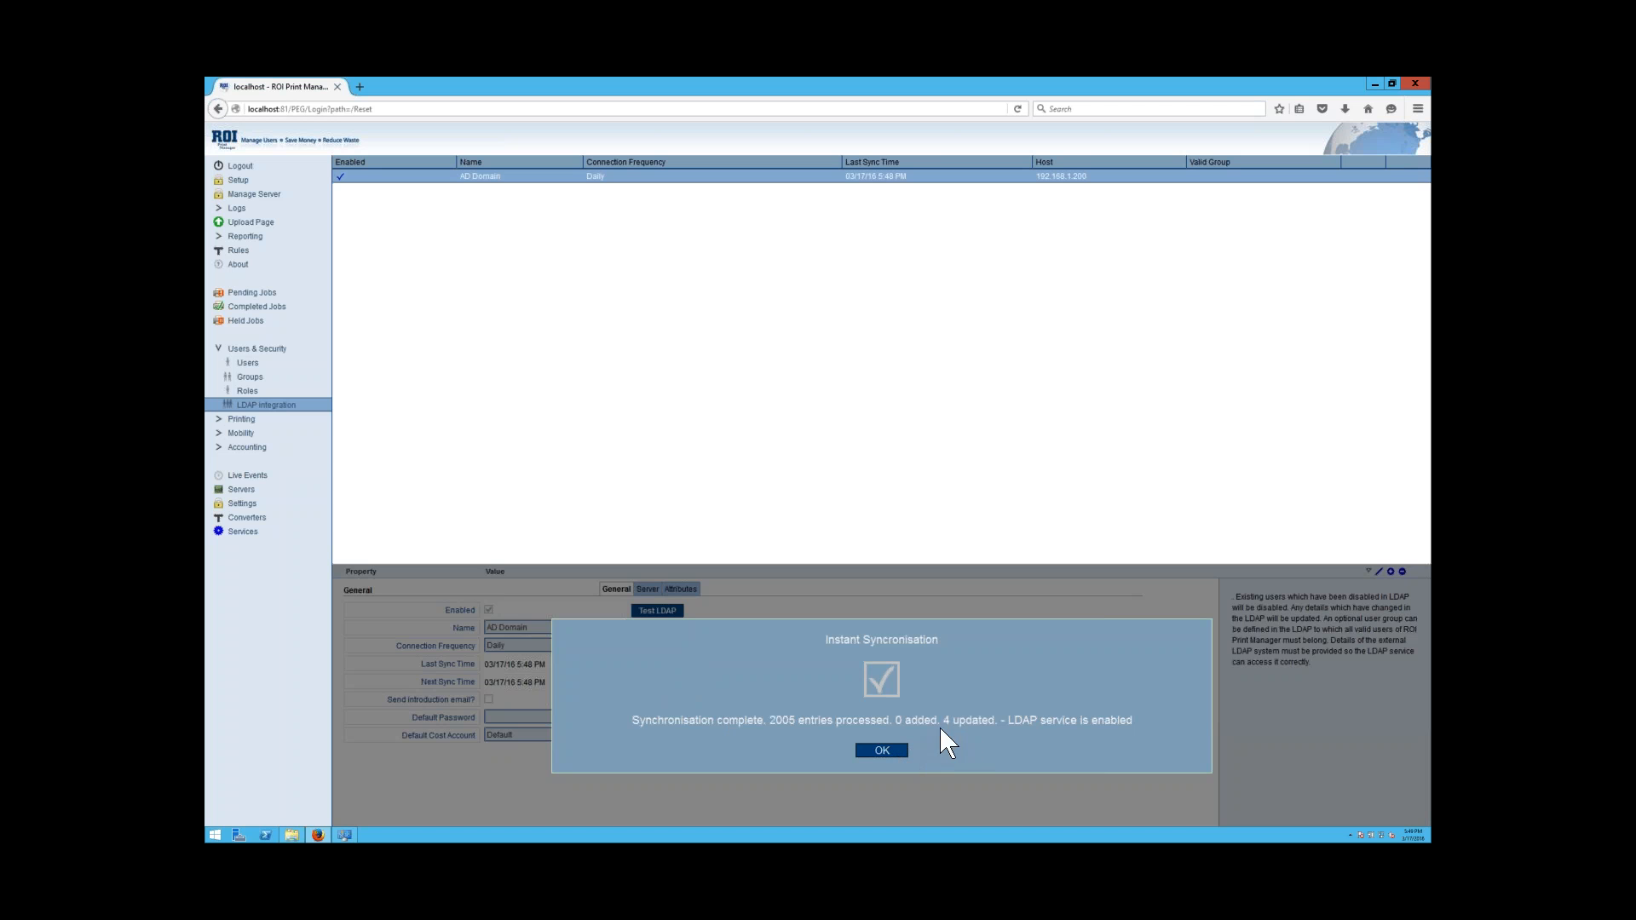
click(880, 752)
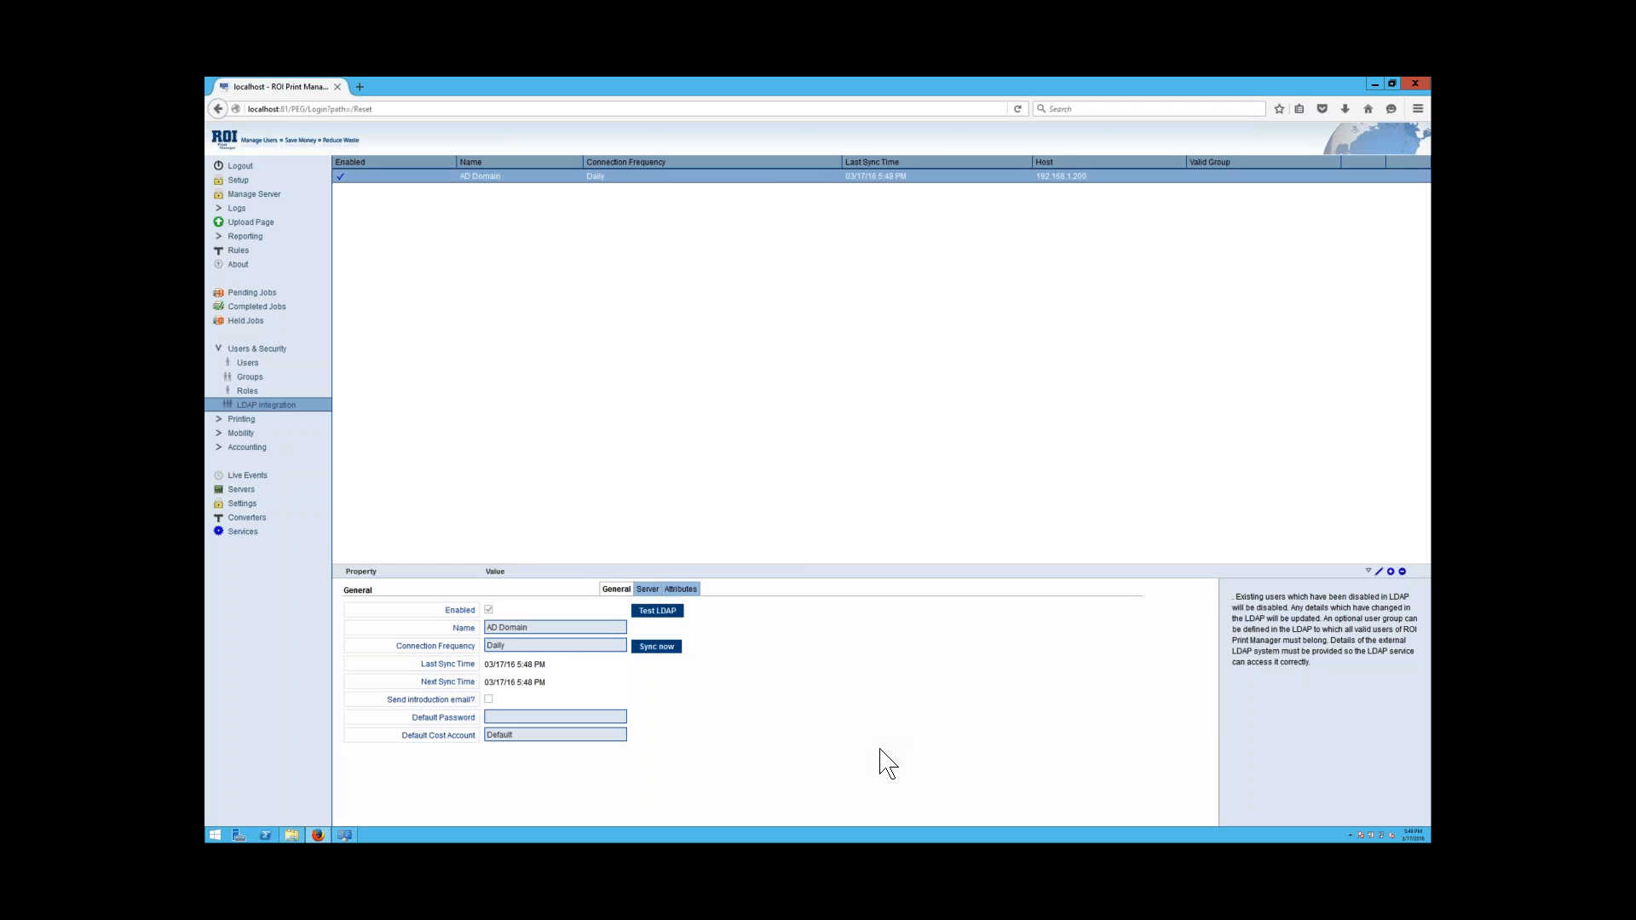
Check that the Users list now shows the synced directory users.
click(244, 368)
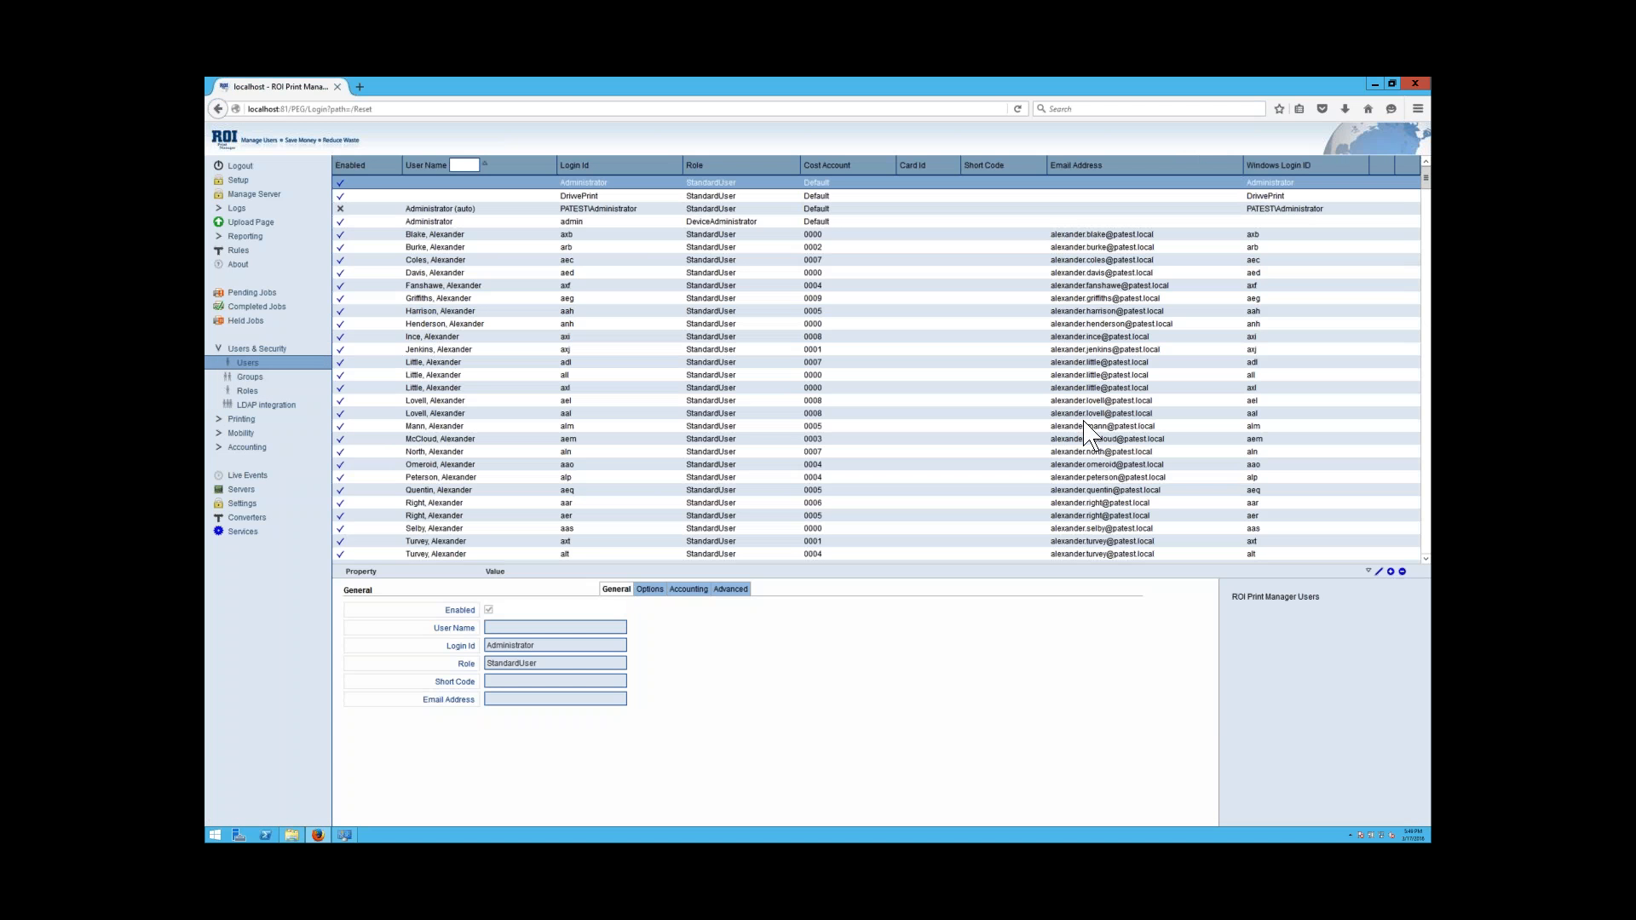
scroll(1084, 430, down, 5)
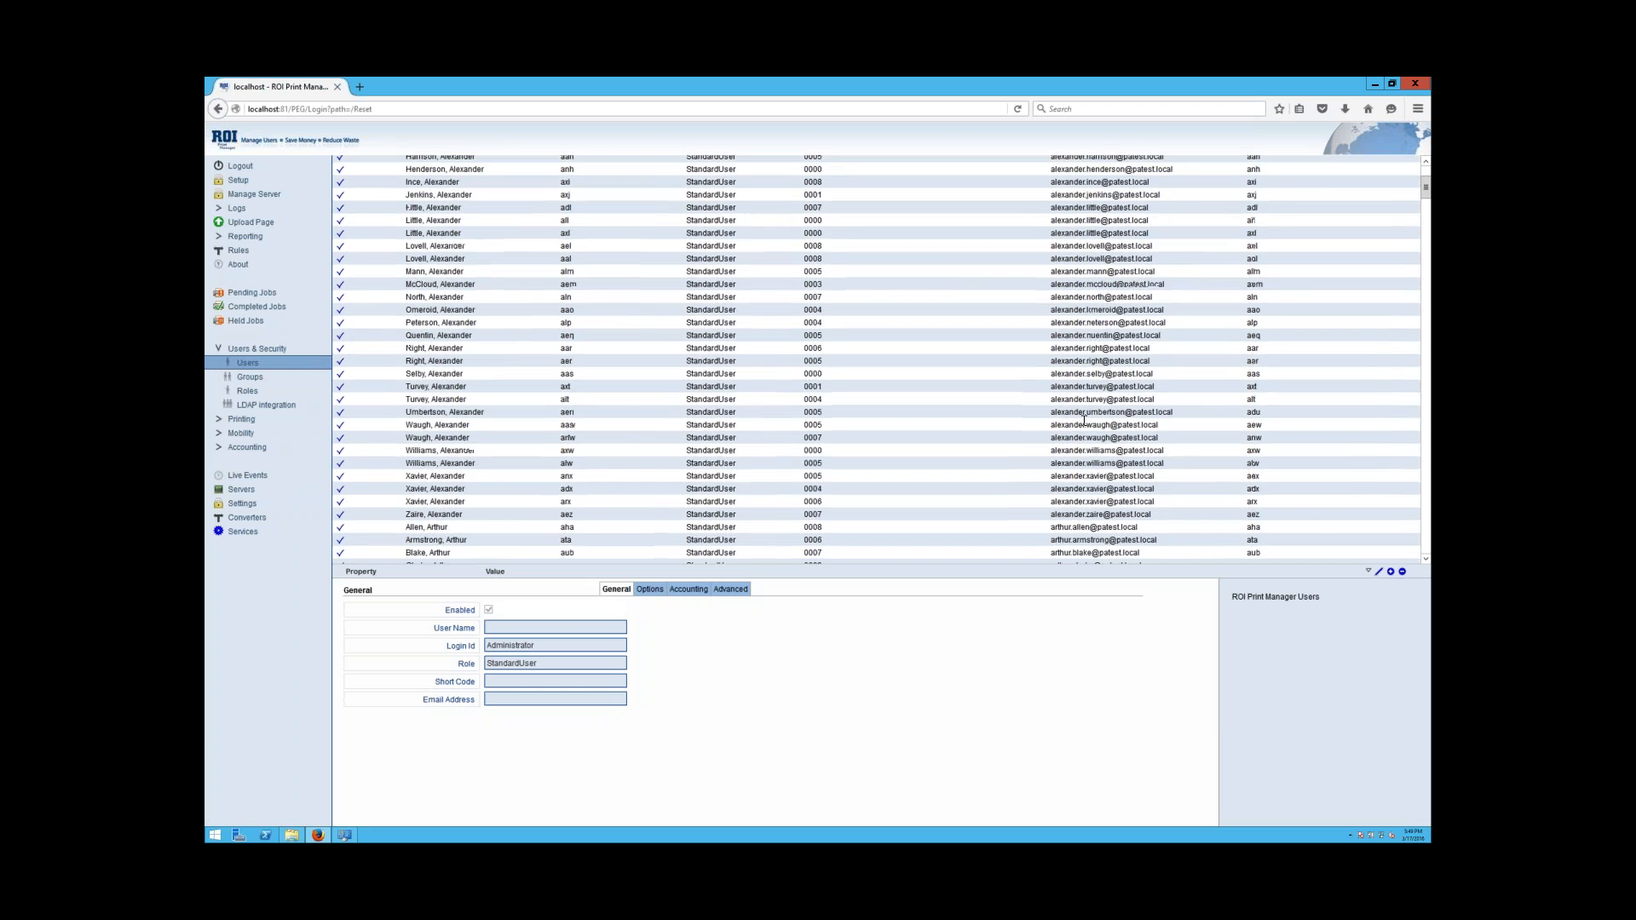
scroll(1084, 421, down, 5)
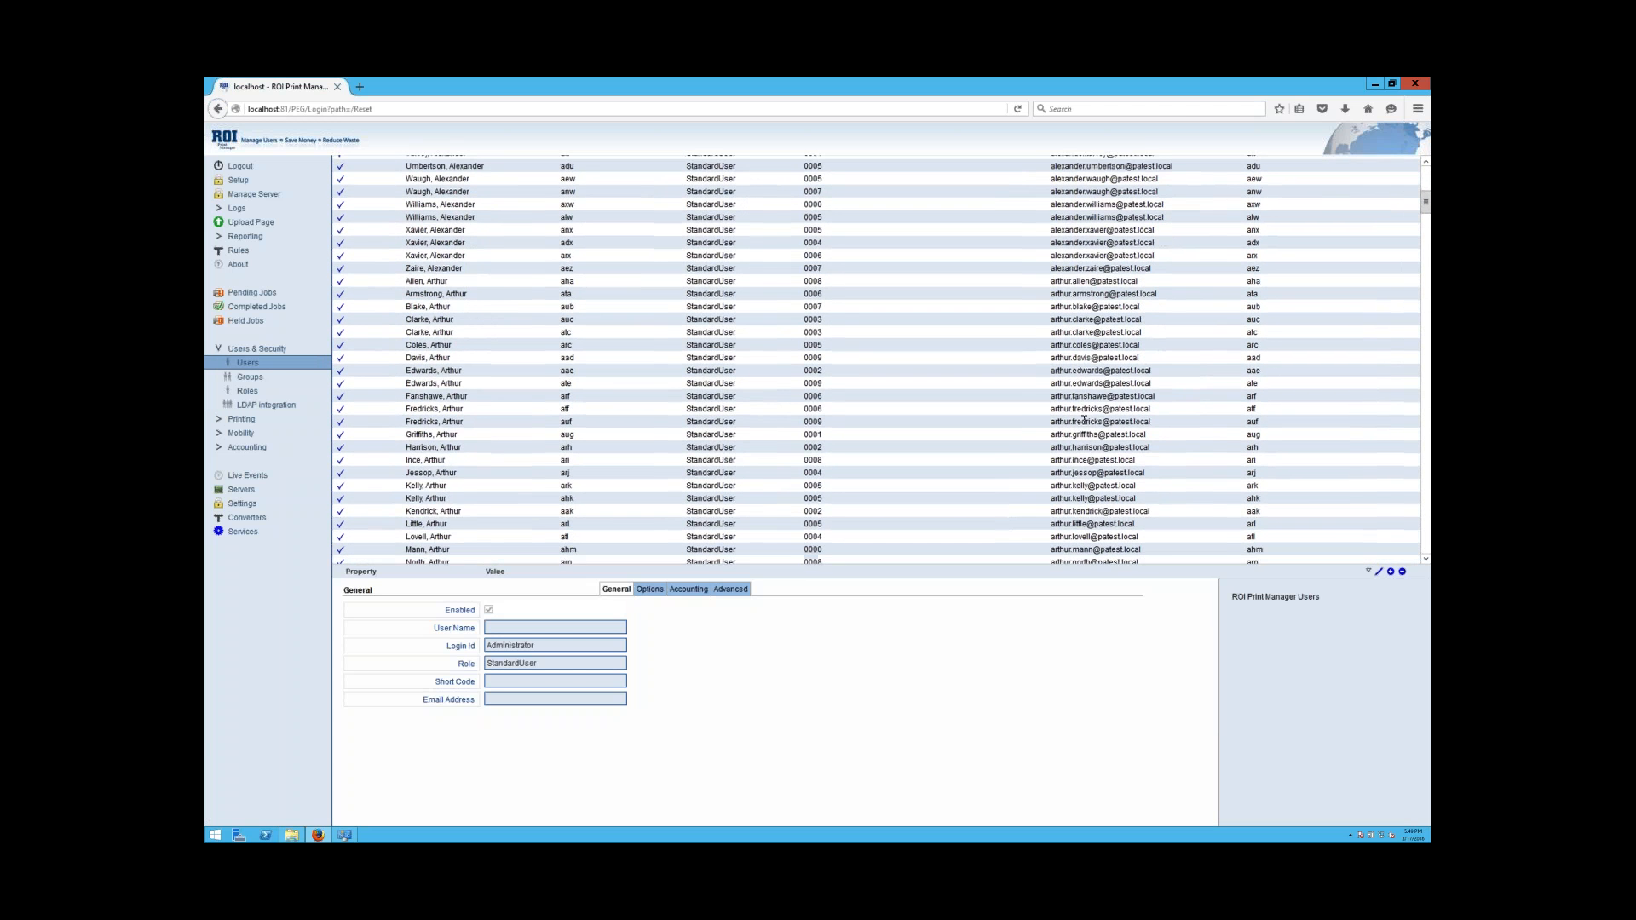
scroll(1085, 420, up, 10)
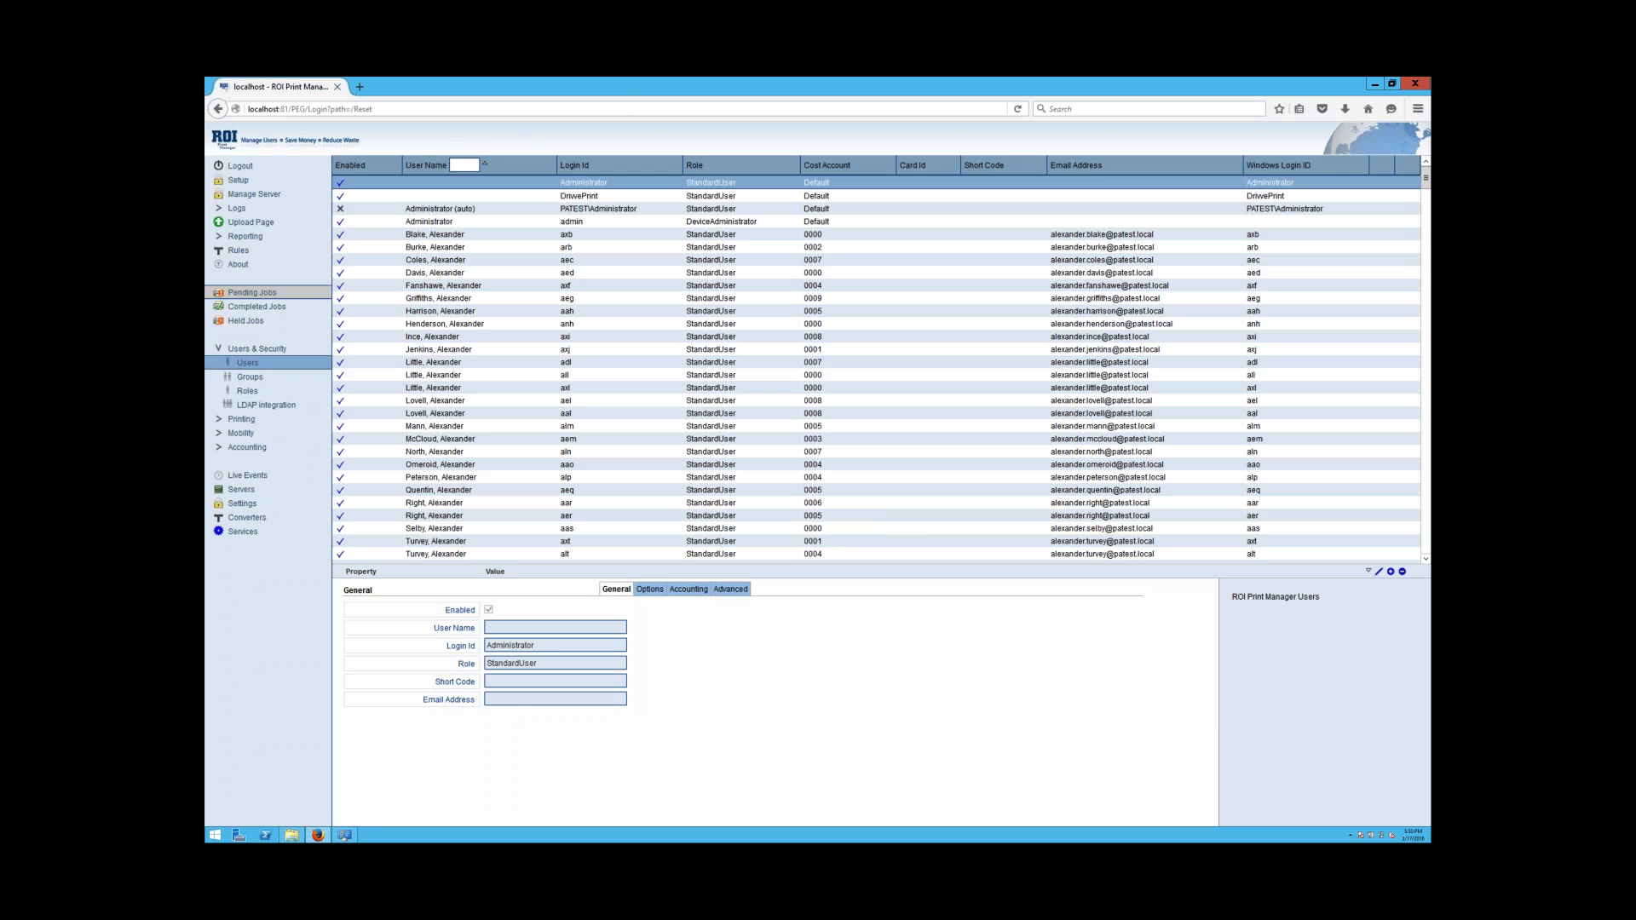
Open the AD Domain integration's properties for editing from LDAP integration.
click(262, 407)
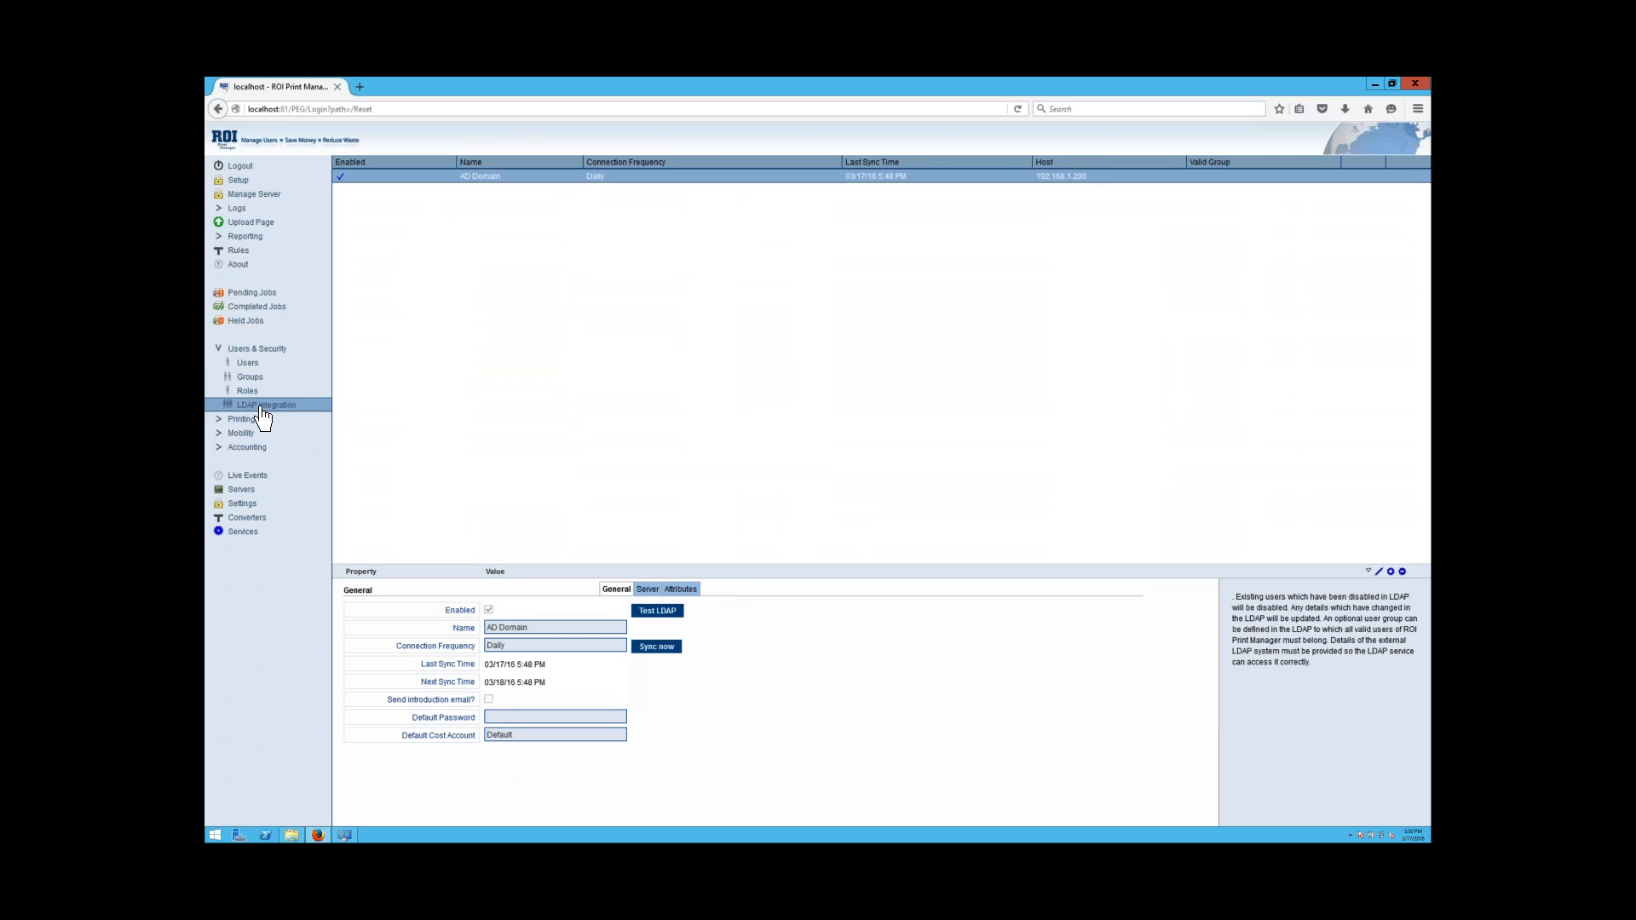
click(560, 646)
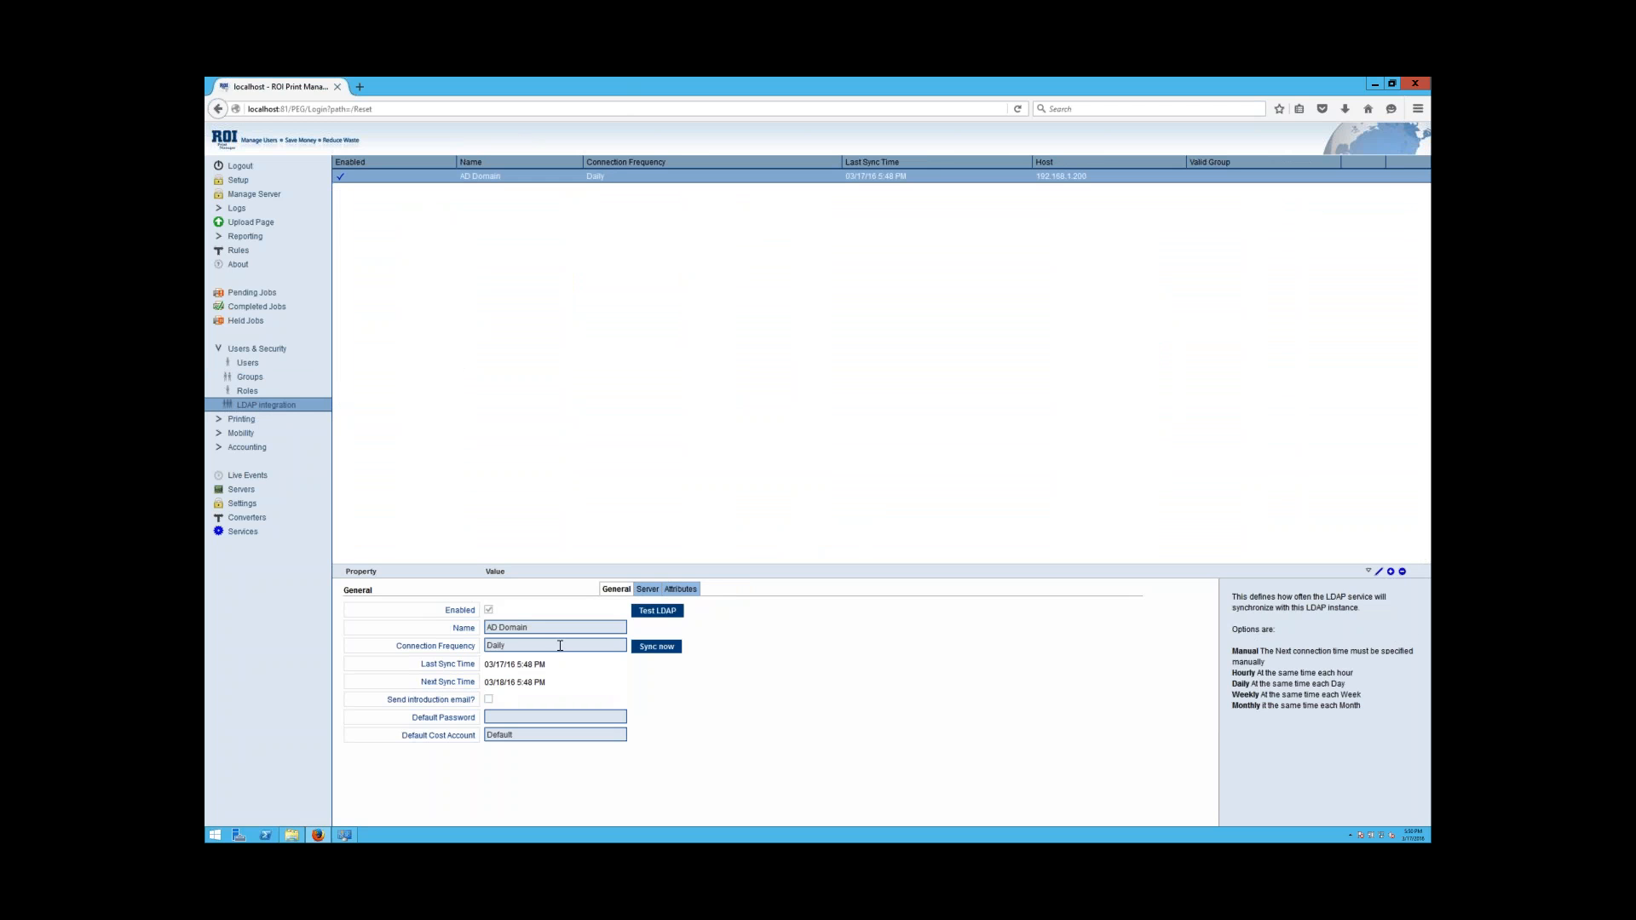
double_click(560, 646)
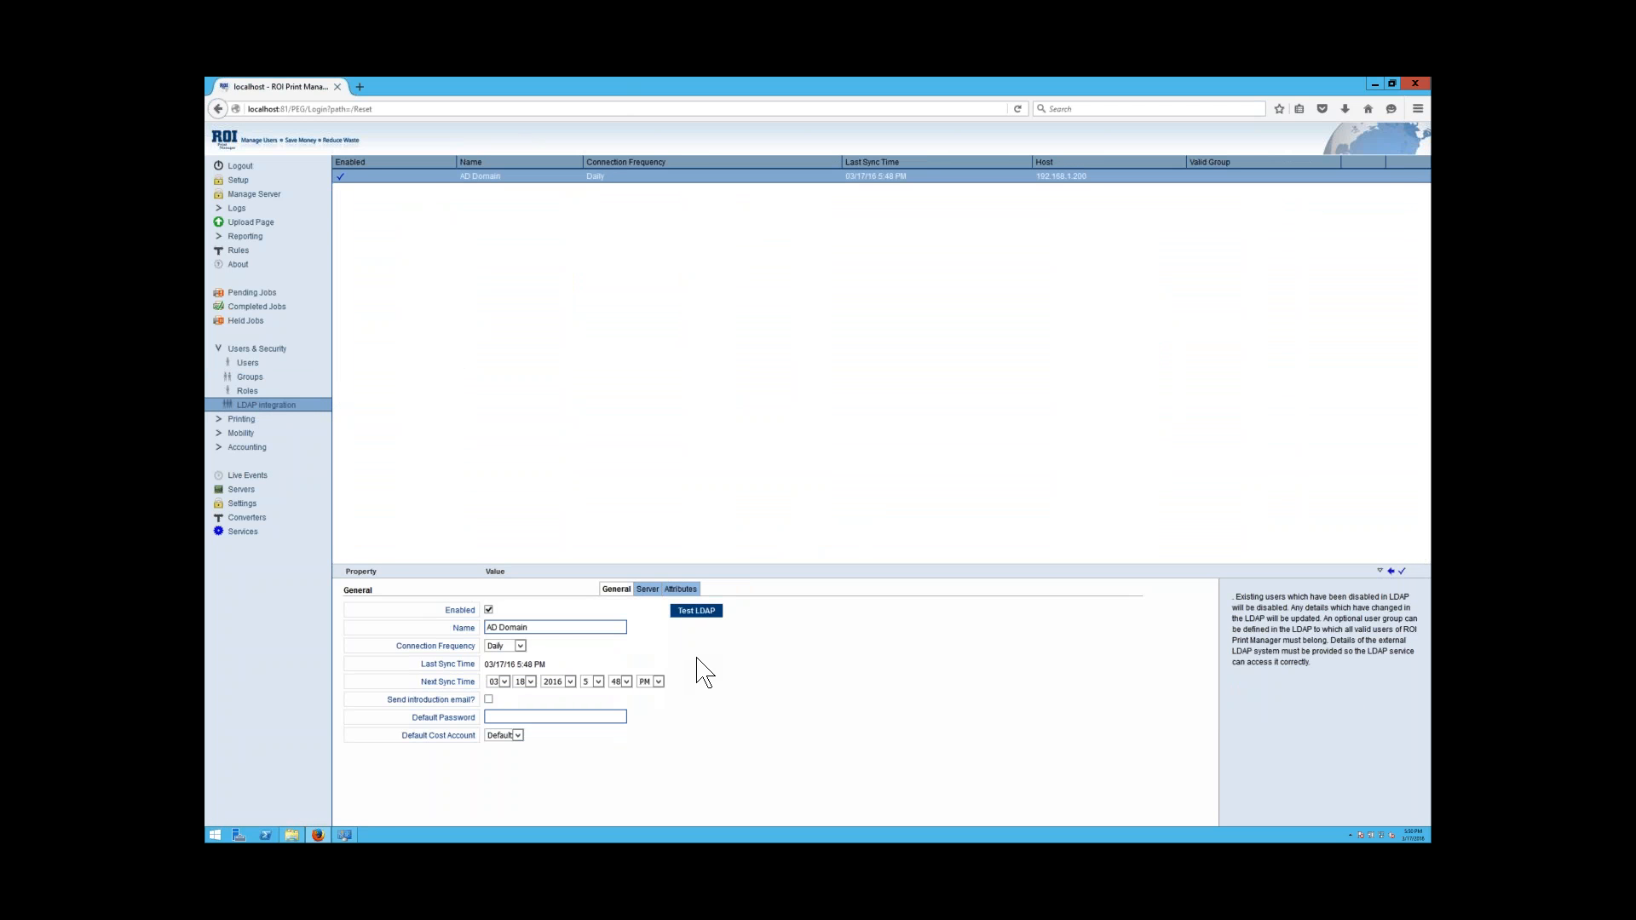